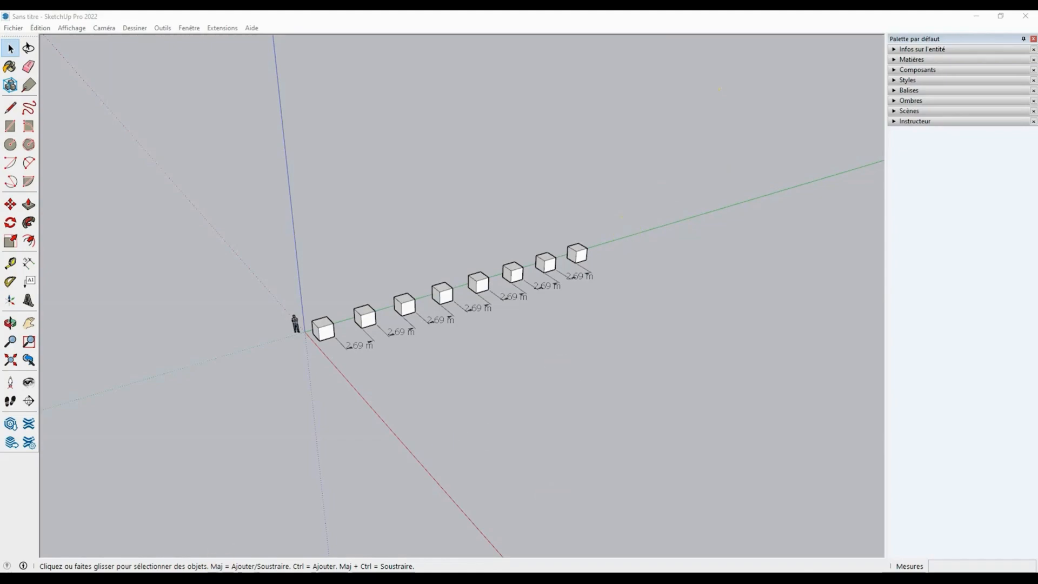
# Step: Switch to the web browser and open the sketchucation.com website in a new tab
pyautogui.click(276, 579)
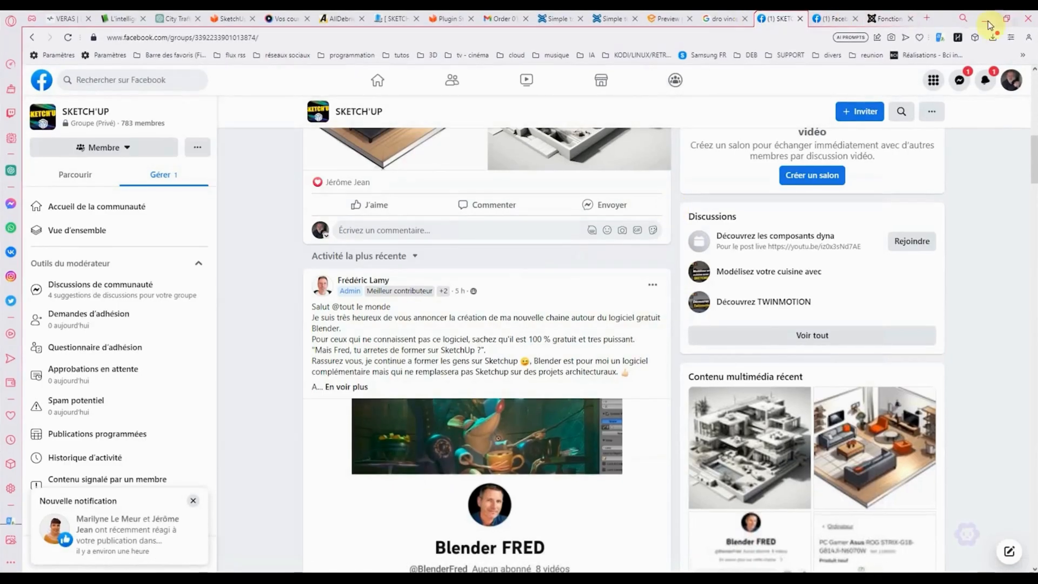
pyautogui.click(927, 18)
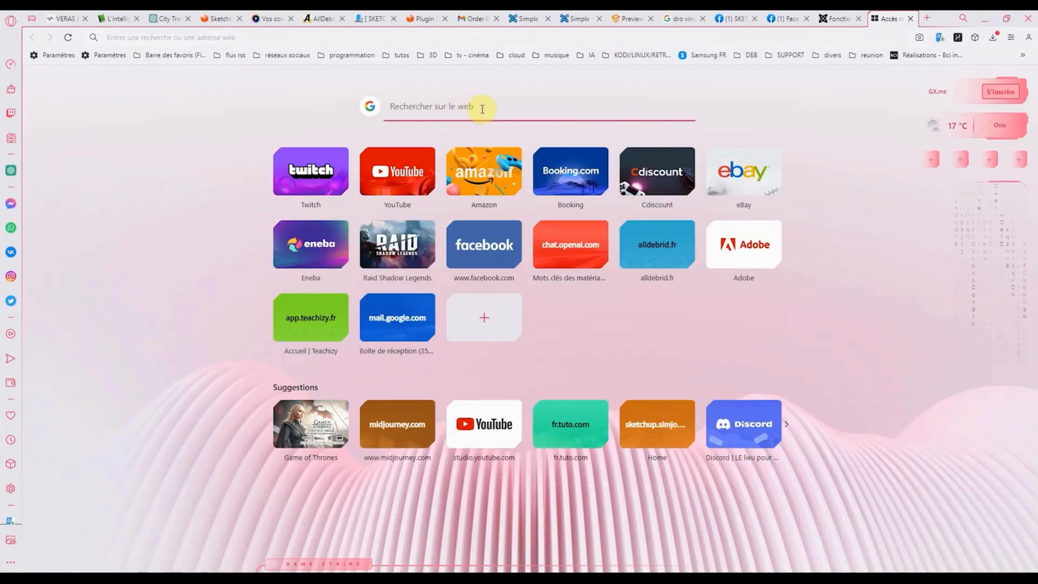
pyautogui.write('sketcg')
pyautogui.press('BackSpace')
pyautogui.click(431, 162)
pyautogui.click(203, 215)
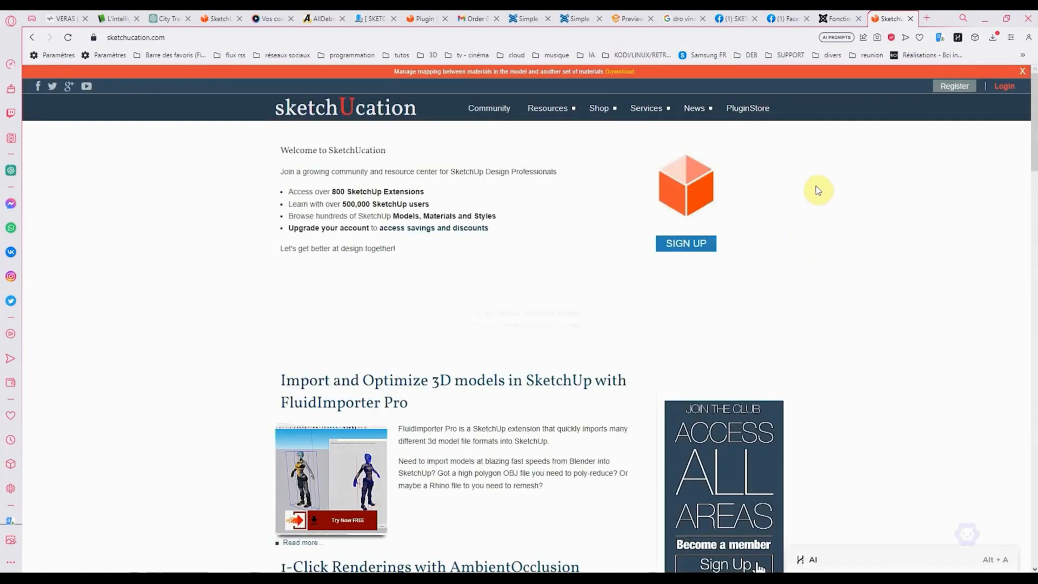
# Step: Log in to the SketchUcation account and download the plugin store extension for SketchUp
pyautogui.click(1006, 89)
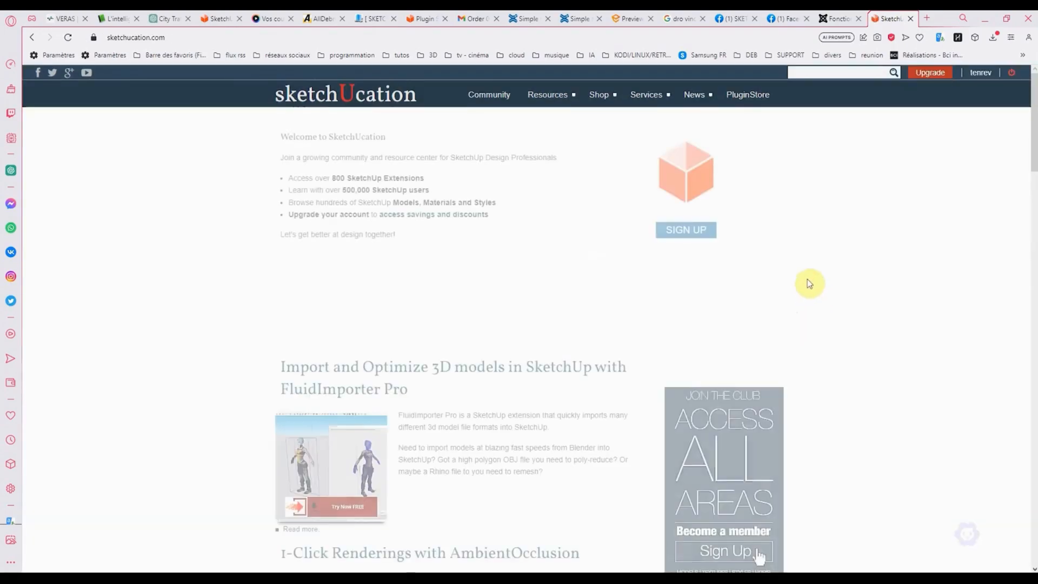
pyautogui.moveTo(555, 112)
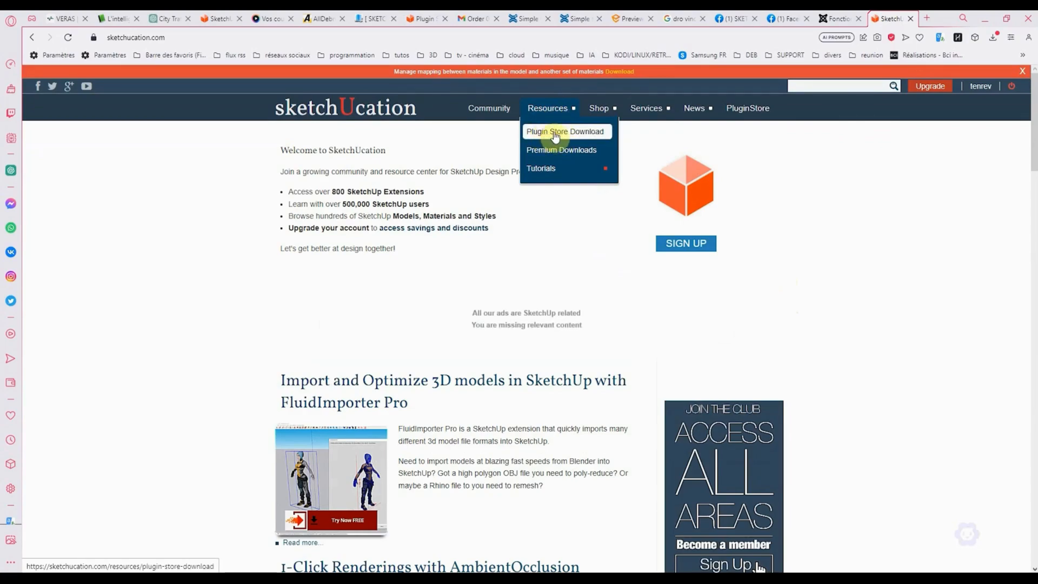
pyautogui.click(555, 136)
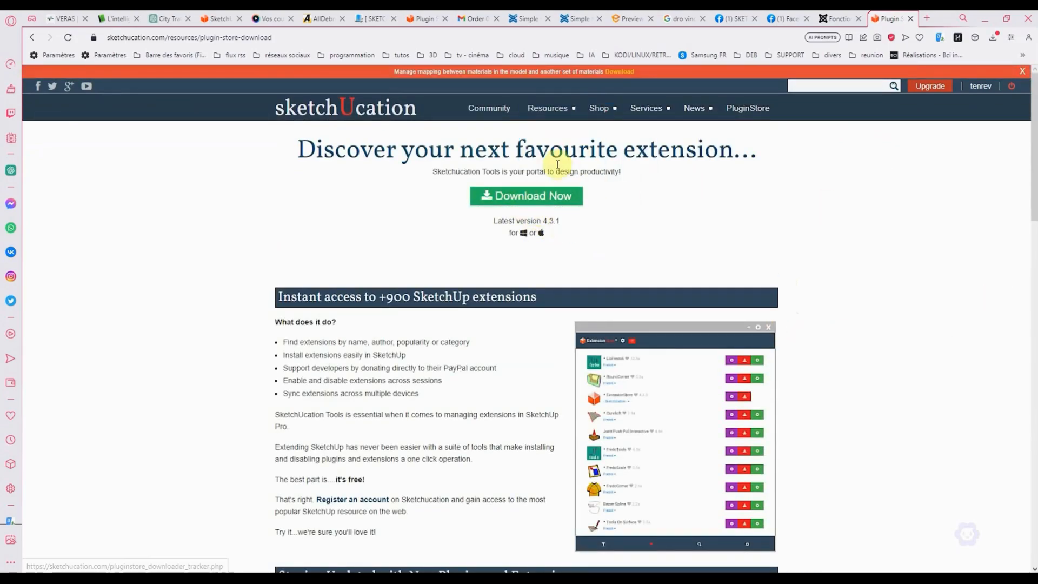
pyautogui.click(536, 201)
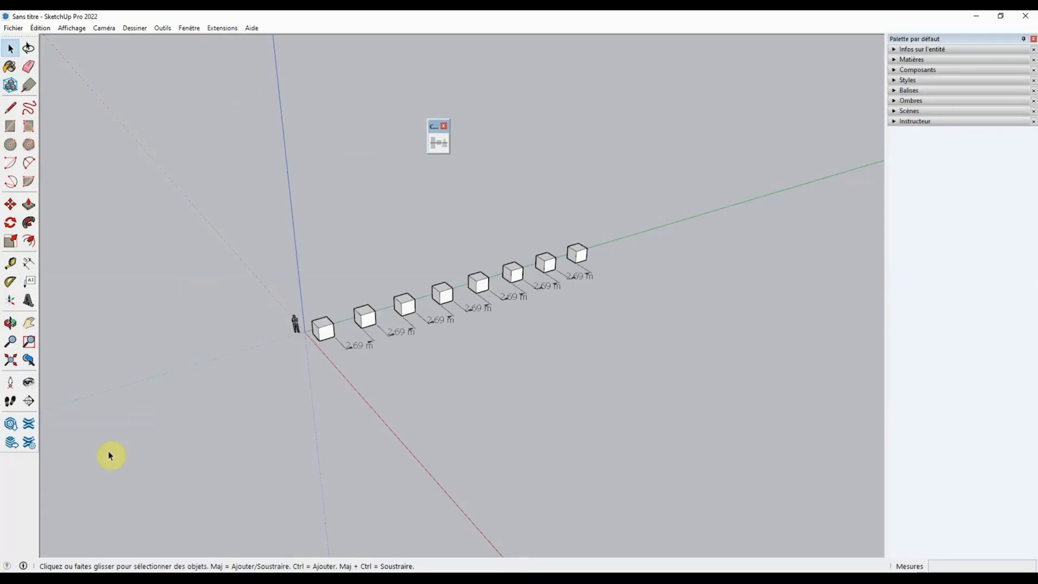
# Step: Switch to SketchUp and install the SketchUcationTools extension file from the Téléchargements folder through the extension manager
pyautogui.click(28, 444)
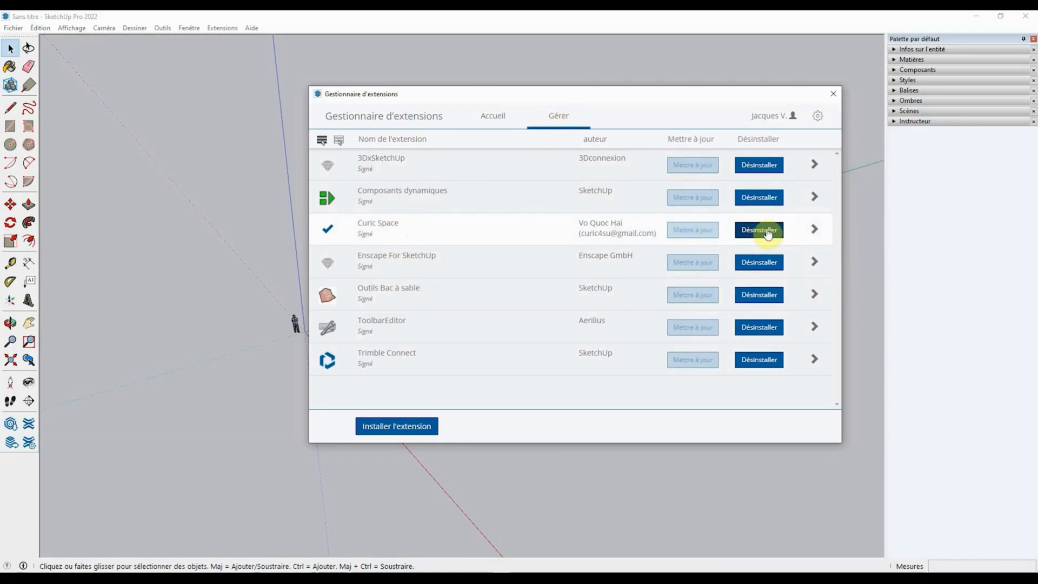
pyautogui.click(496, 115)
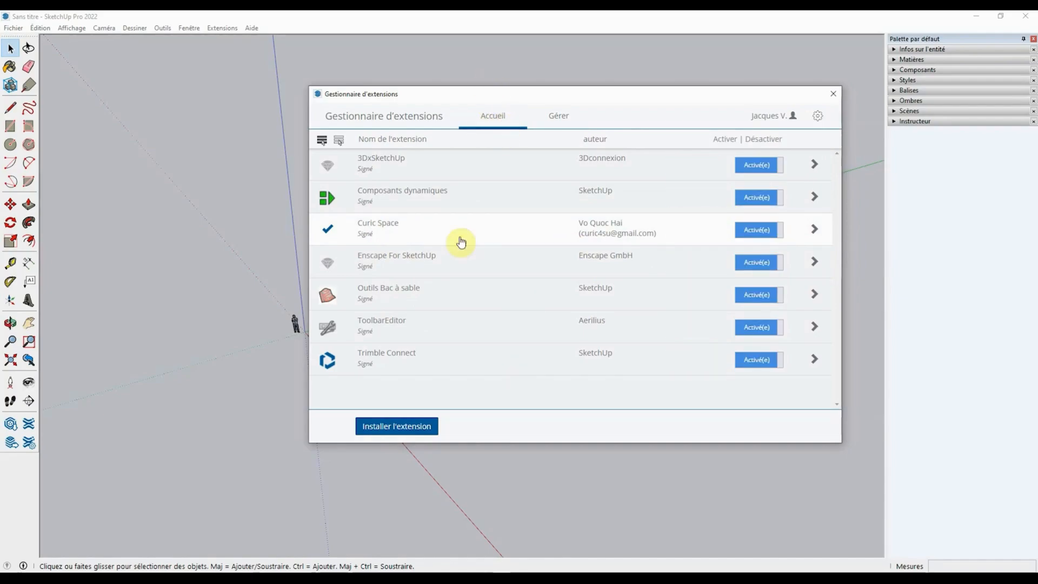
pyautogui.click(401, 427)
pyautogui.click(462, 282)
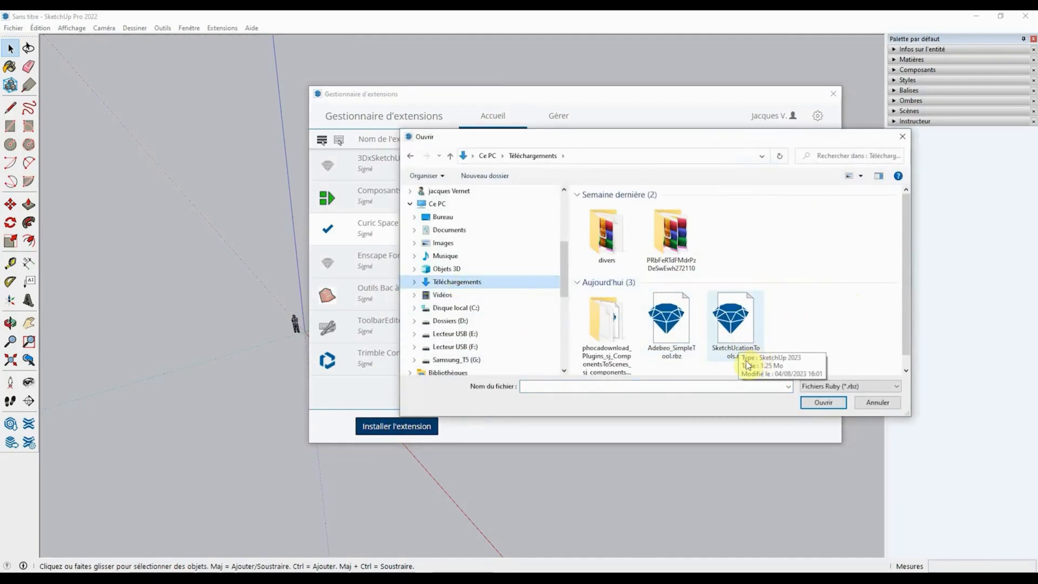
pyautogui.click(747, 361)
pyautogui.click(824, 403)
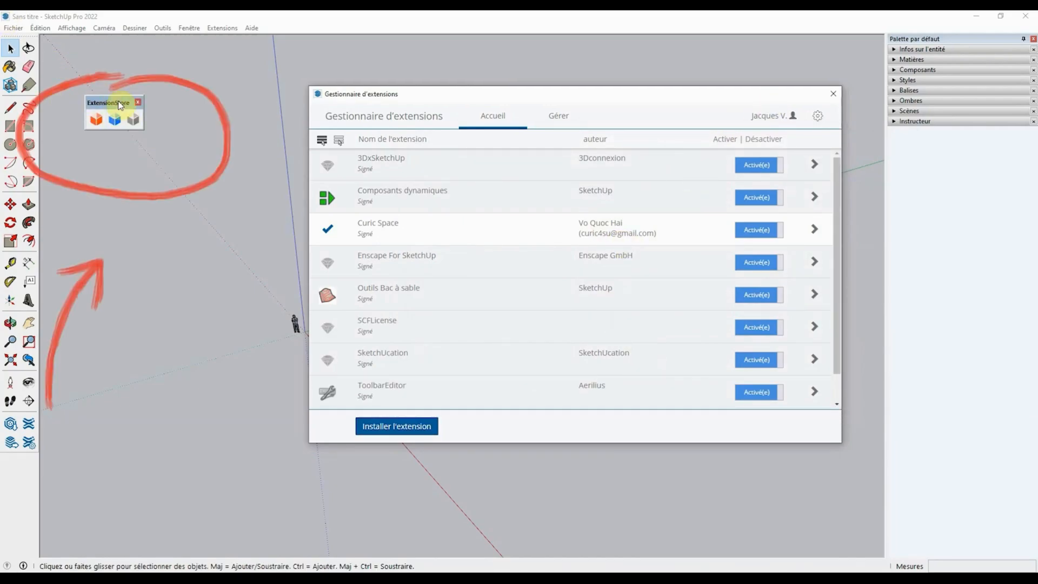
pyautogui.click(833, 94)
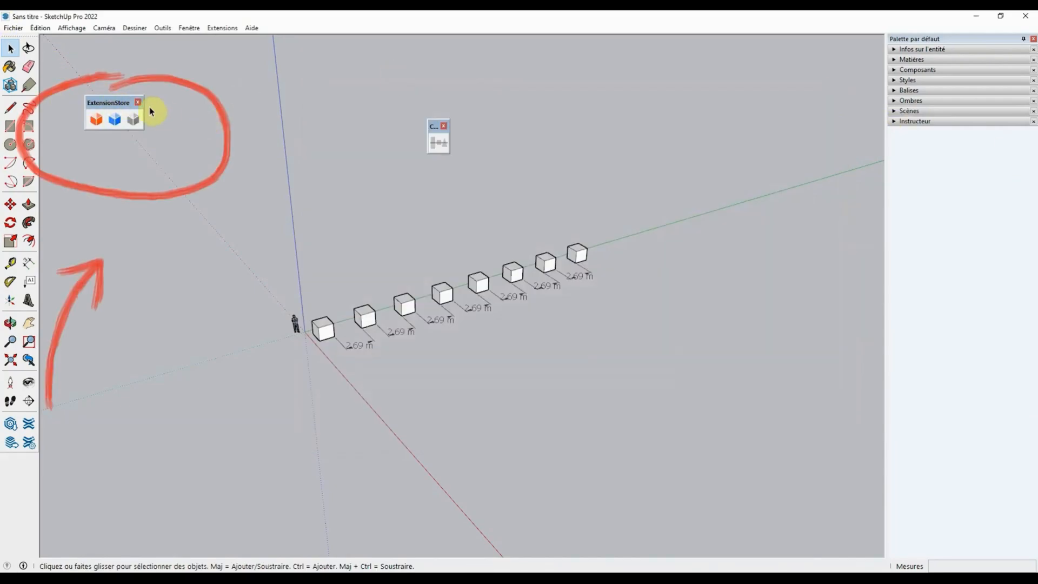
# Step: Dock the two floating extension toolbars above the drawing area and open the ExtensionStore window, widened and placed over the model
pyautogui.moveTo(123, 106)
pyautogui.mouseDown()
pyautogui.moveTo(585, 126)
pyautogui.moveTo(541, 89)
pyautogui.moveTo(535, 16)
pyautogui.moveTo(556, 16)
pyautogui.mouseUp()
pyautogui.moveTo(434, 125); pyautogui.dragTo(557, 43)
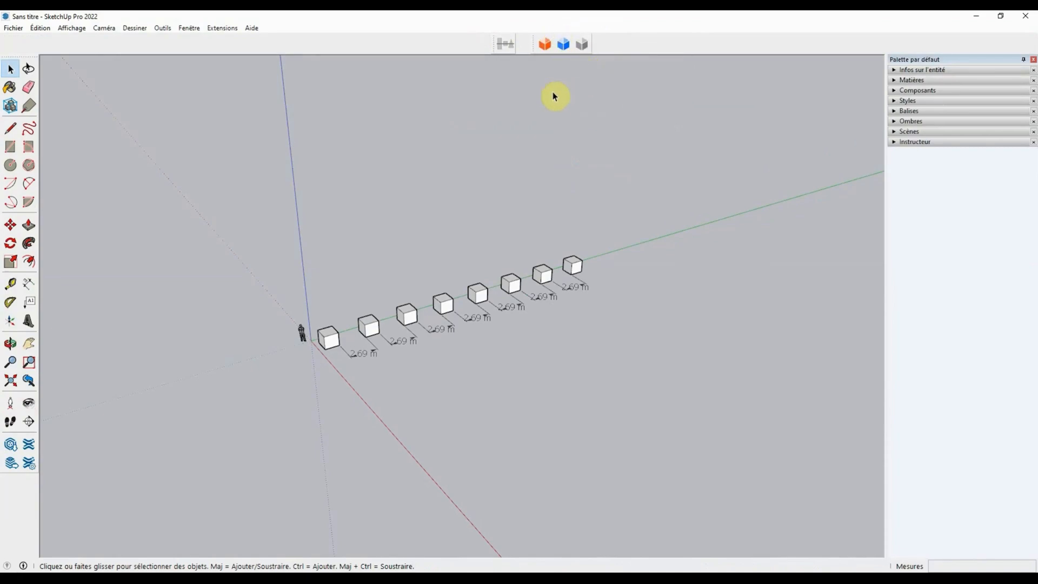
pyautogui.click(546, 47)
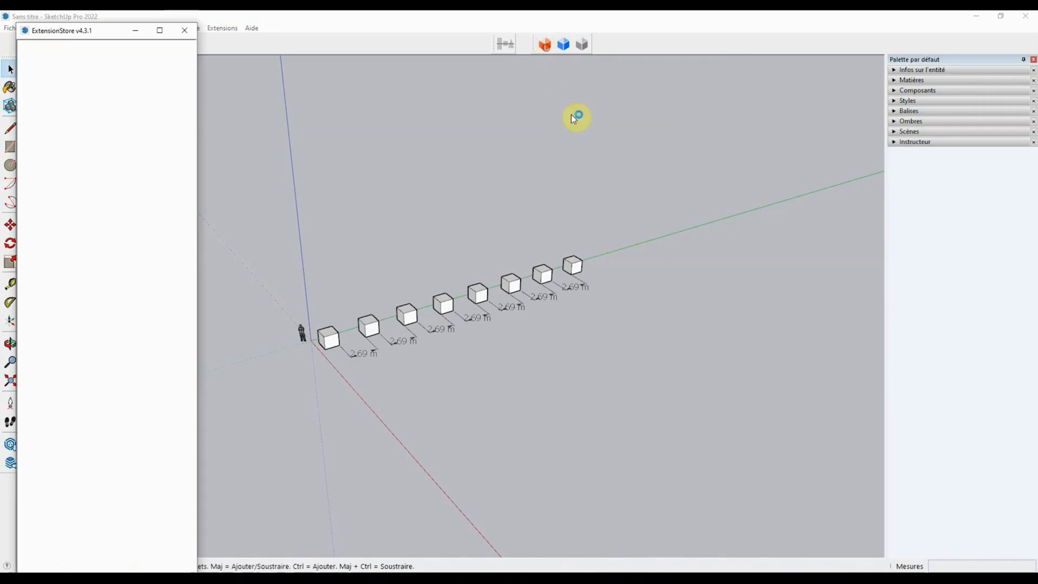
pyautogui.moveTo(89, 31); pyautogui.dragTo(587, 331)
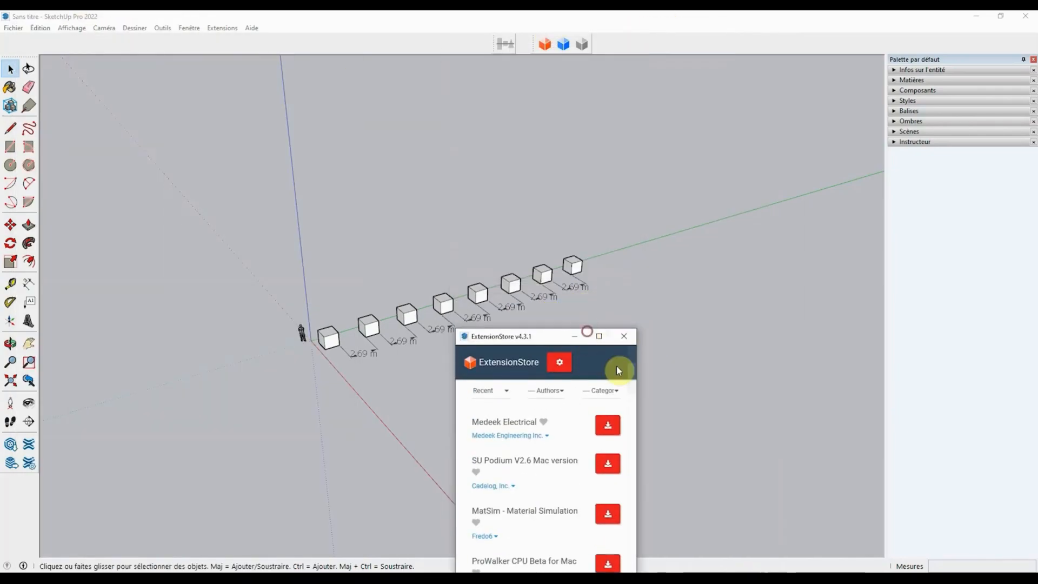
pyautogui.moveTo(732, 338); pyautogui.dragTo(535, 78)
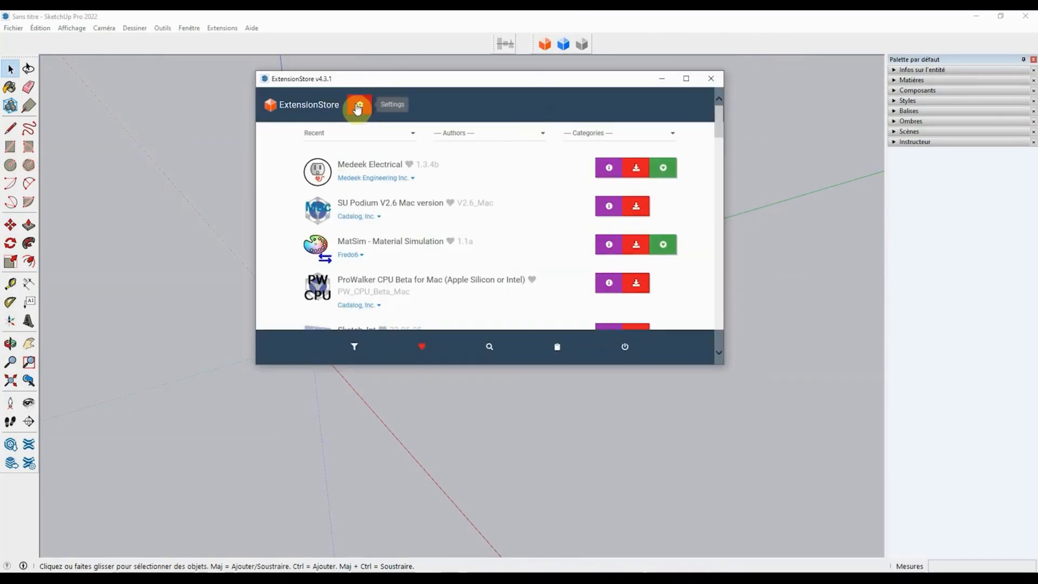
# Step: Check the Updates and Downloads sections of the ExtensionStore settings
pyautogui.click(361, 108)
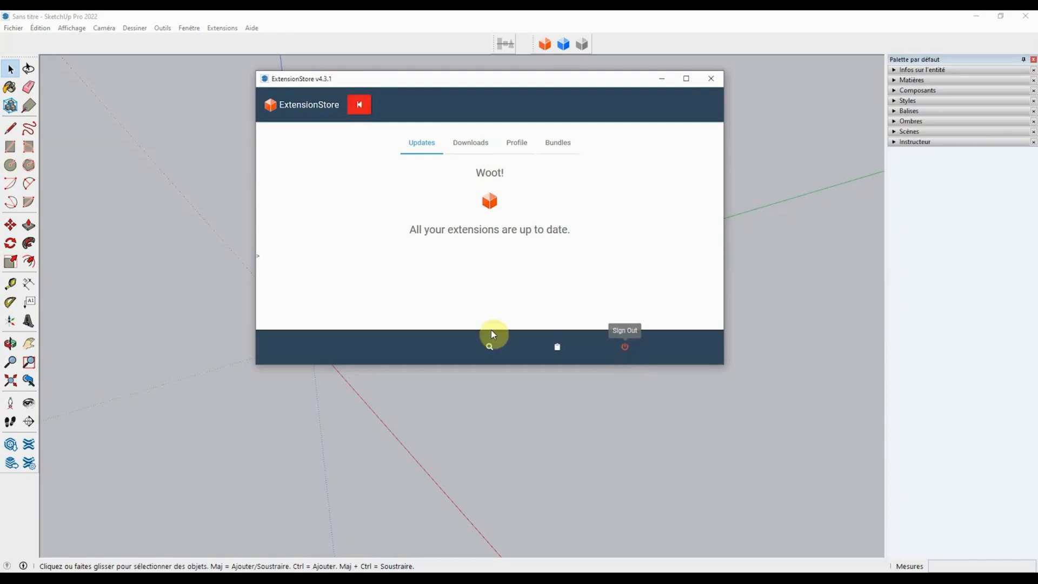
pyautogui.click(481, 147)
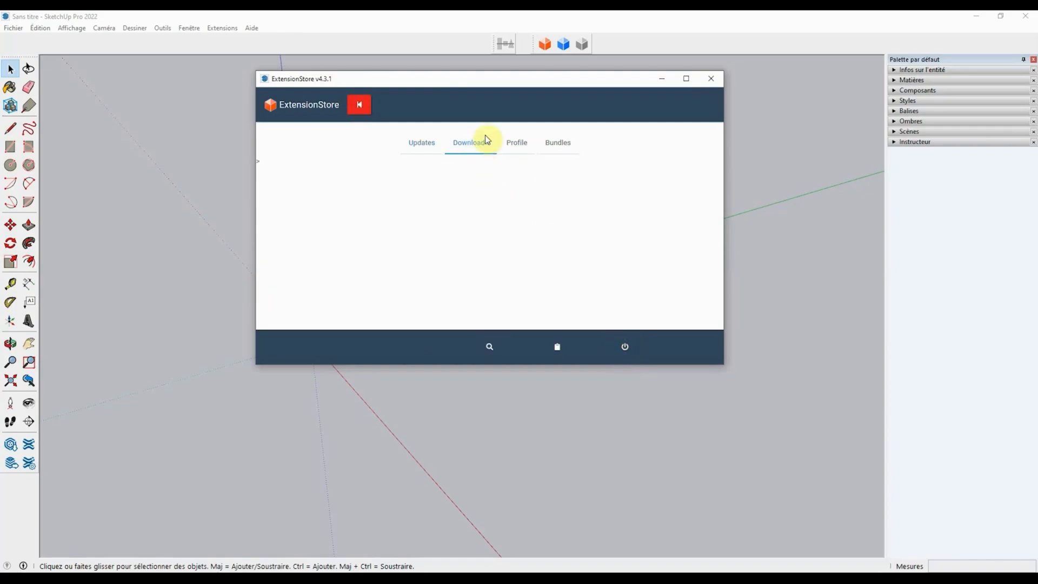
pyautogui.click(421, 143)
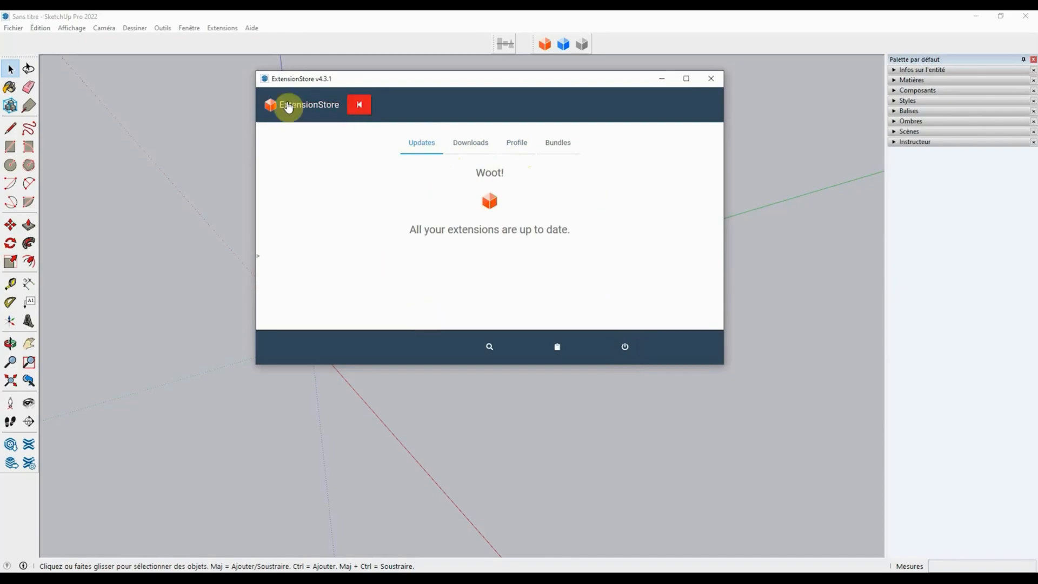
# Step: Search the ExtensionStore for "architecture" and return to the main extension list
pyautogui.click(489, 351)
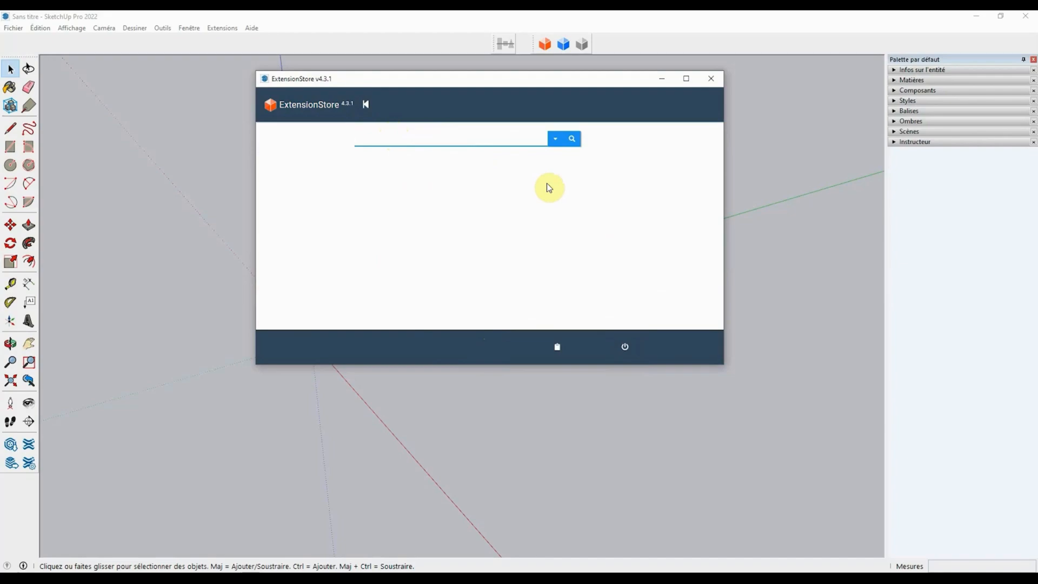
pyautogui.write('architecture')
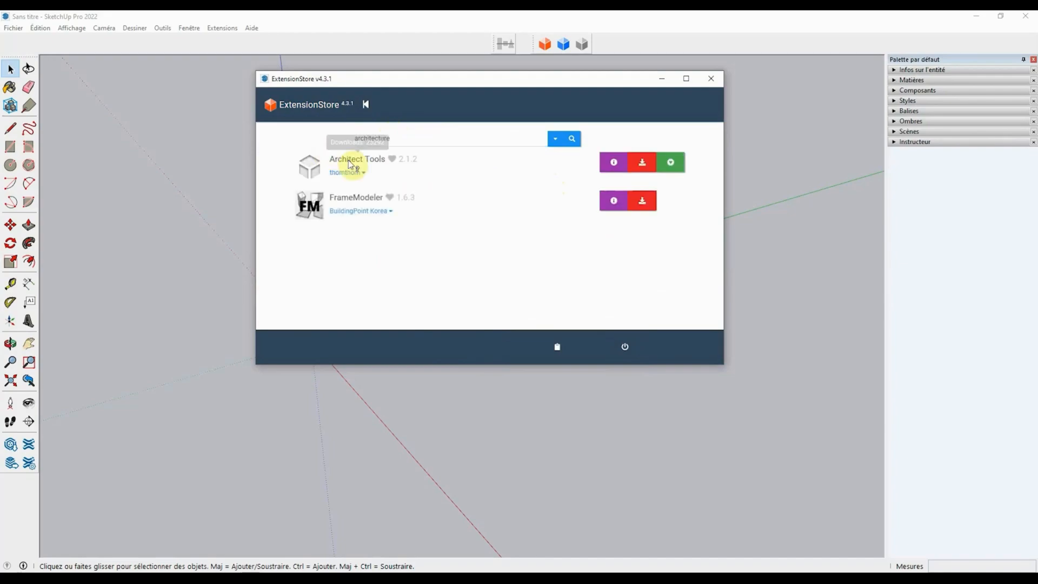
pyautogui.click(301, 108)
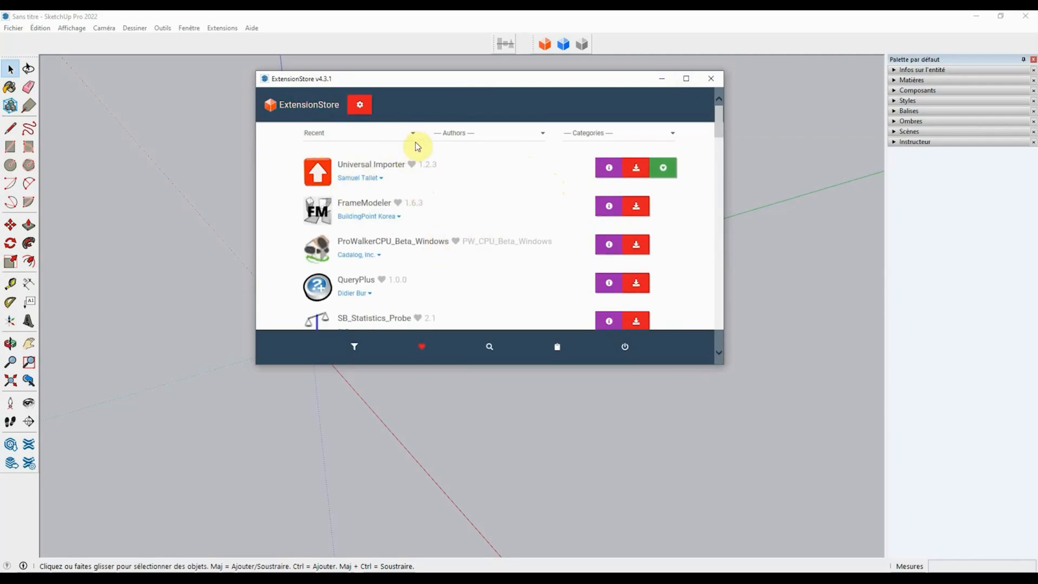
# Step: Filter the extension list by the Import/Export category, look through its entries, and reset the category filter
pyautogui.click(675, 138)
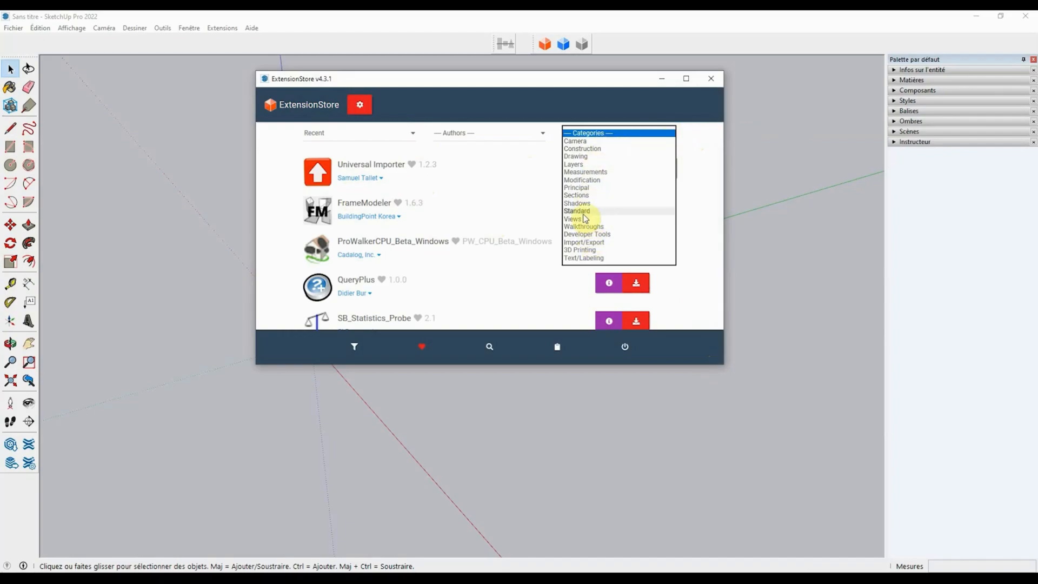
pyautogui.click(593, 243)
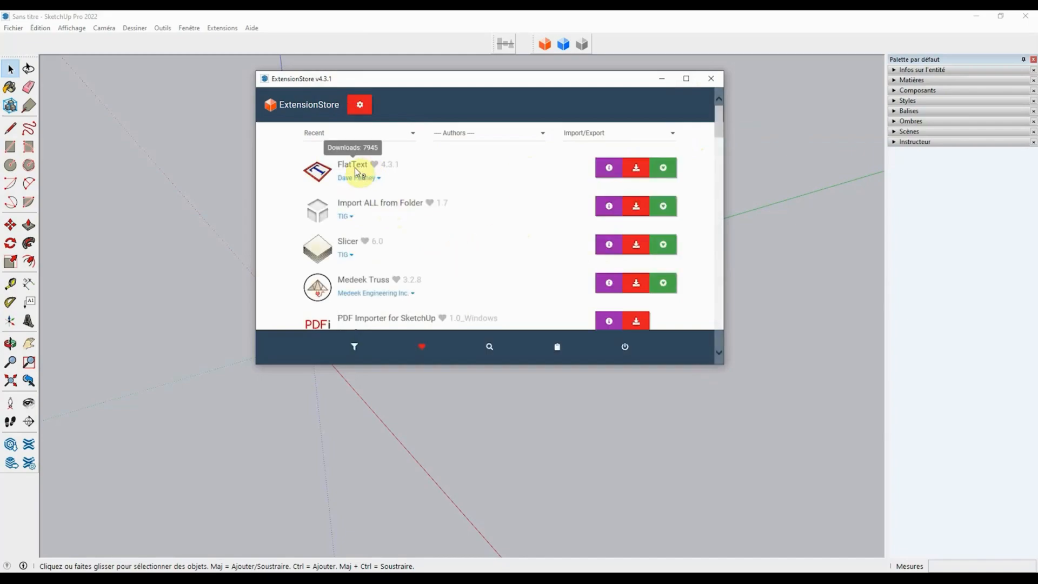
pyautogui.scroll(-2, 395, 255)
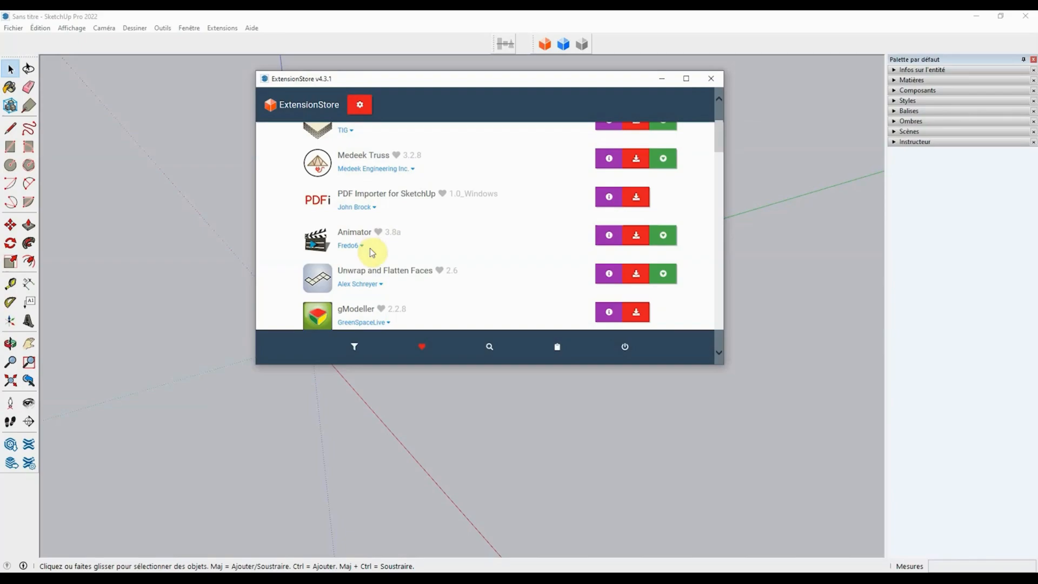
pyautogui.scroll(-1, 378, 239)
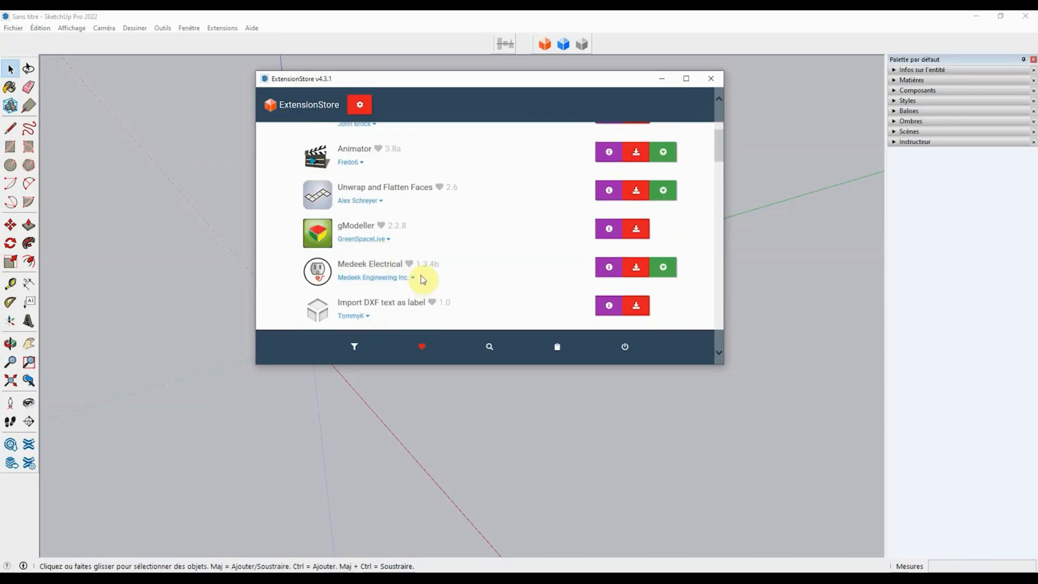
pyautogui.scroll(-1, 411, 276)
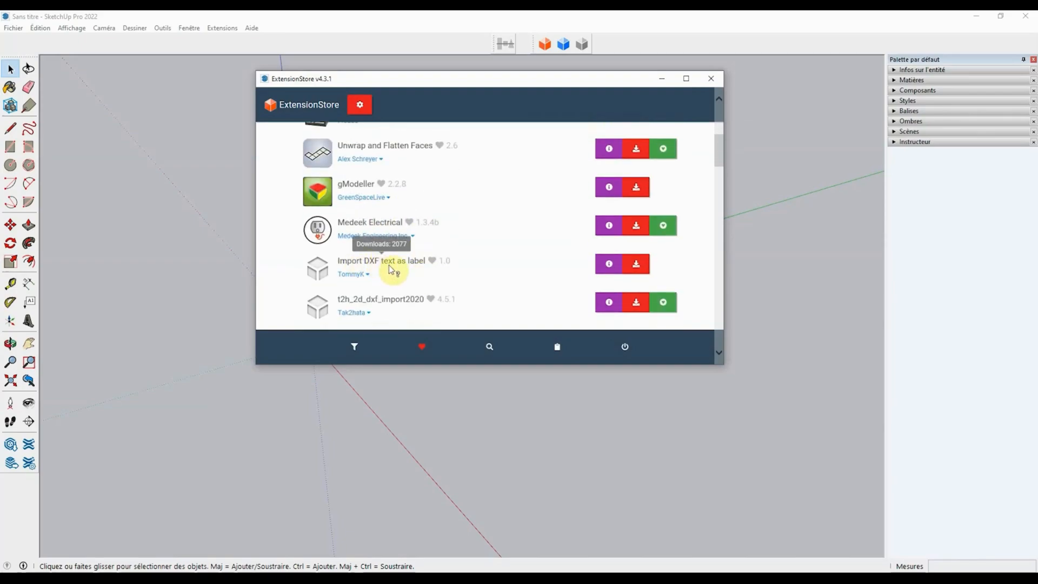
pyautogui.scroll(-1, 357, 287)
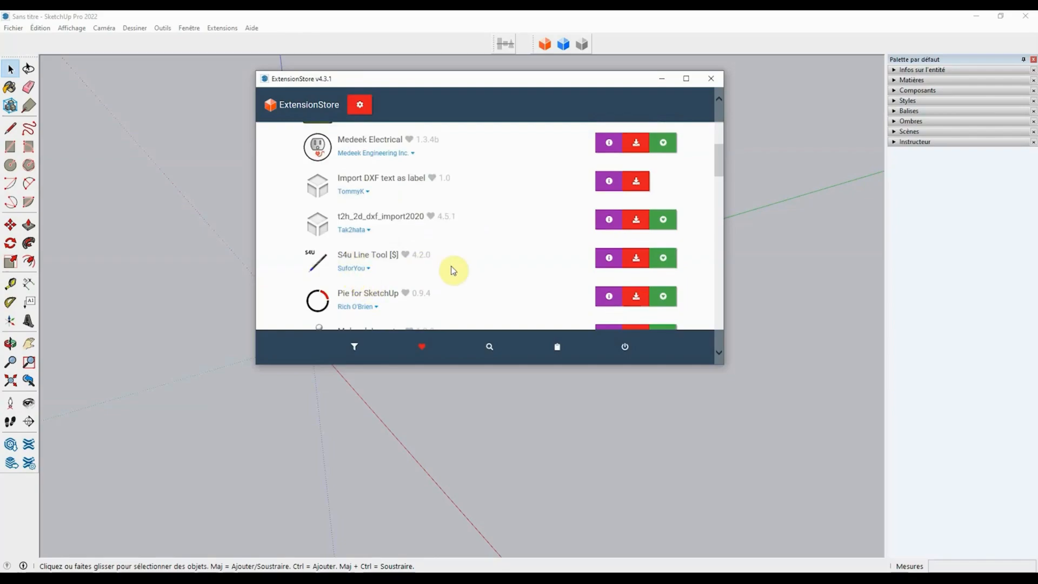
pyautogui.scroll(5, 493, 232)
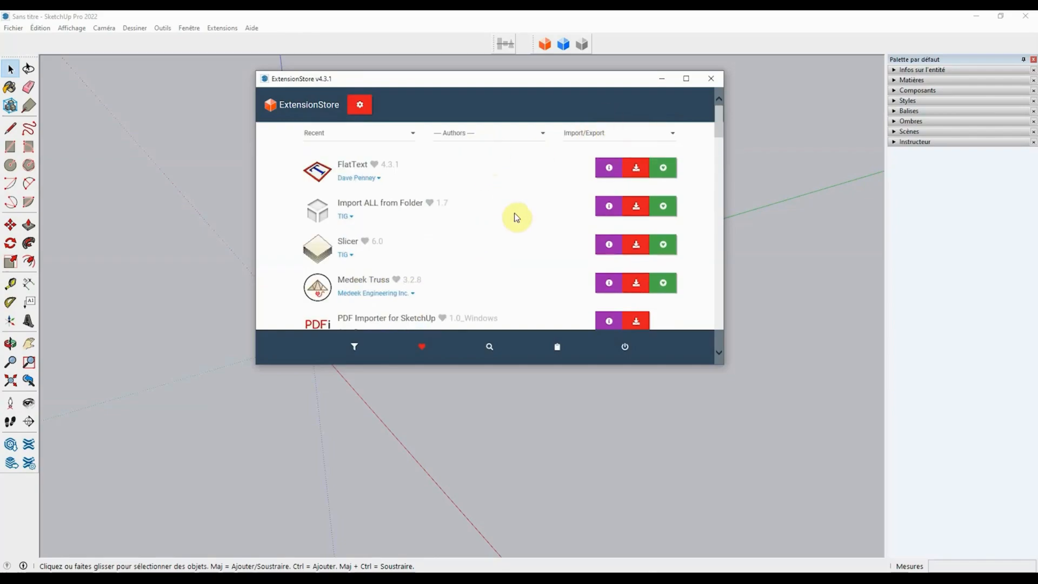
pyautogui.click(679, 137)
pyautogui.click(598, 25)
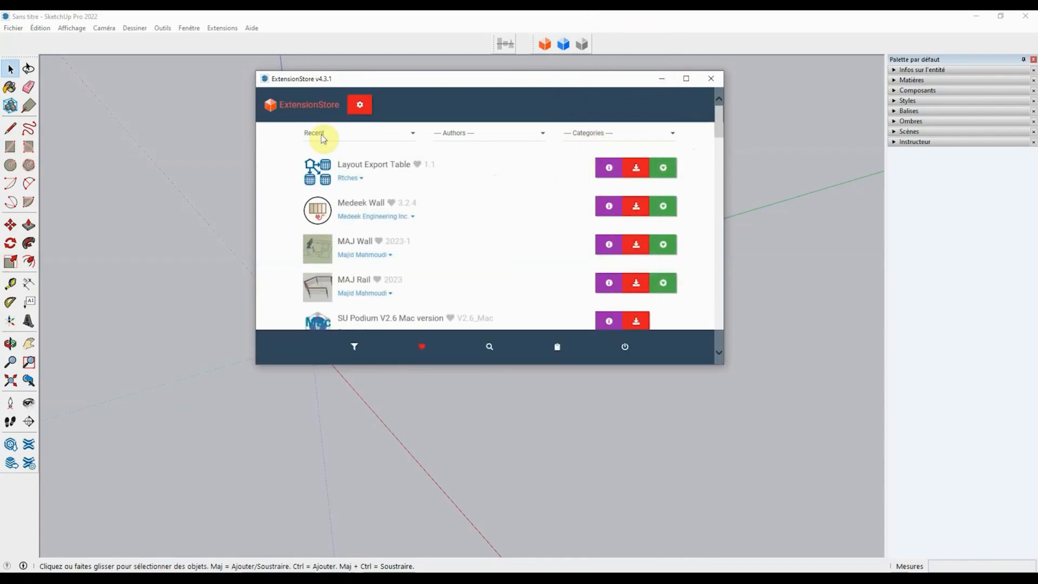
# Step: Order the extension list by downloads and enlarge the ExtensionStore window to examine the most downloaded extensions
pyautogui.click(404, 135)
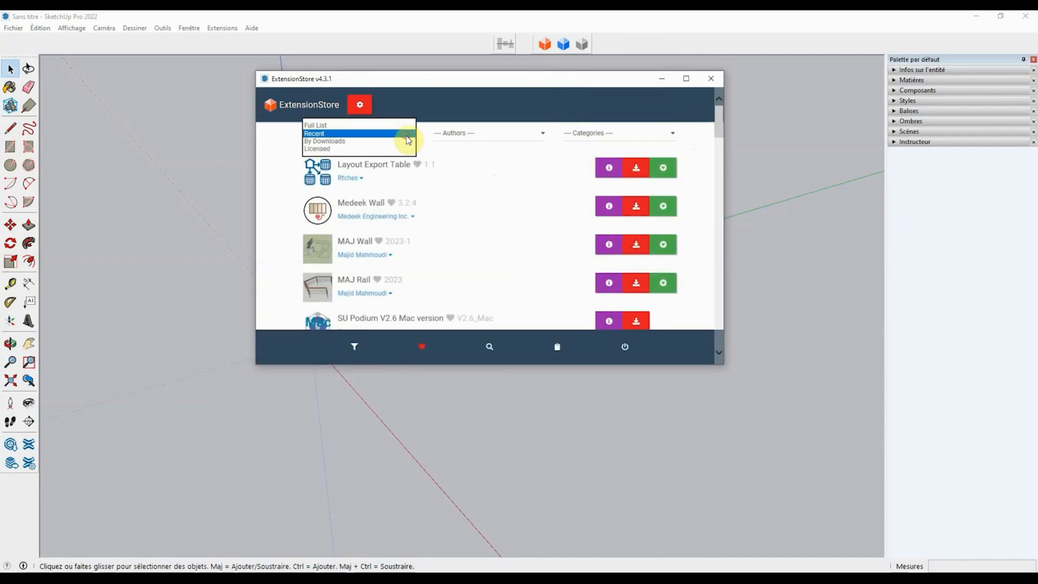
pyautogui.click(329, 141)
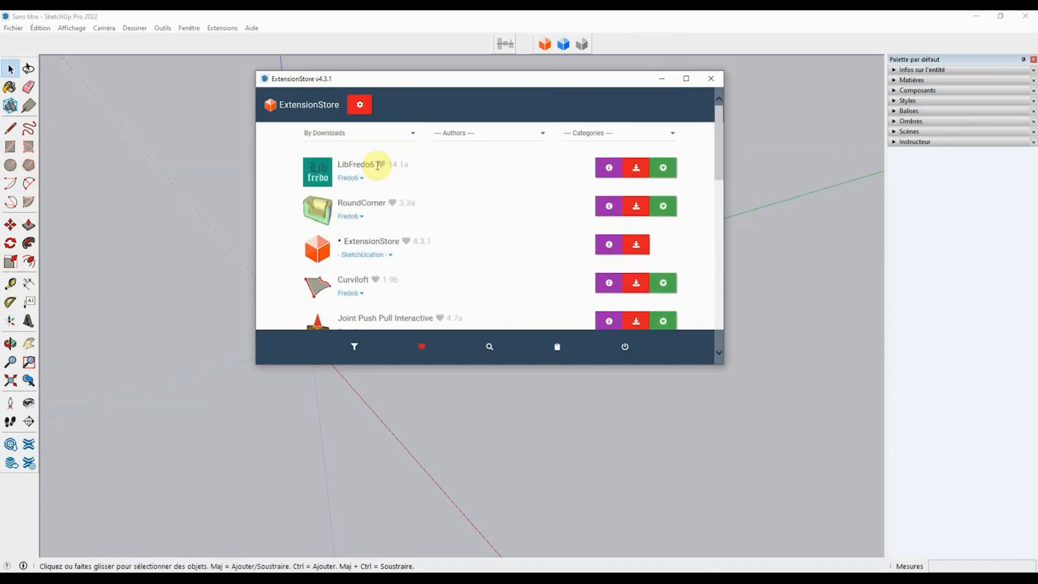
pyautogui.moveTo(510, 365); pyautogui.dragTo(522, 493)
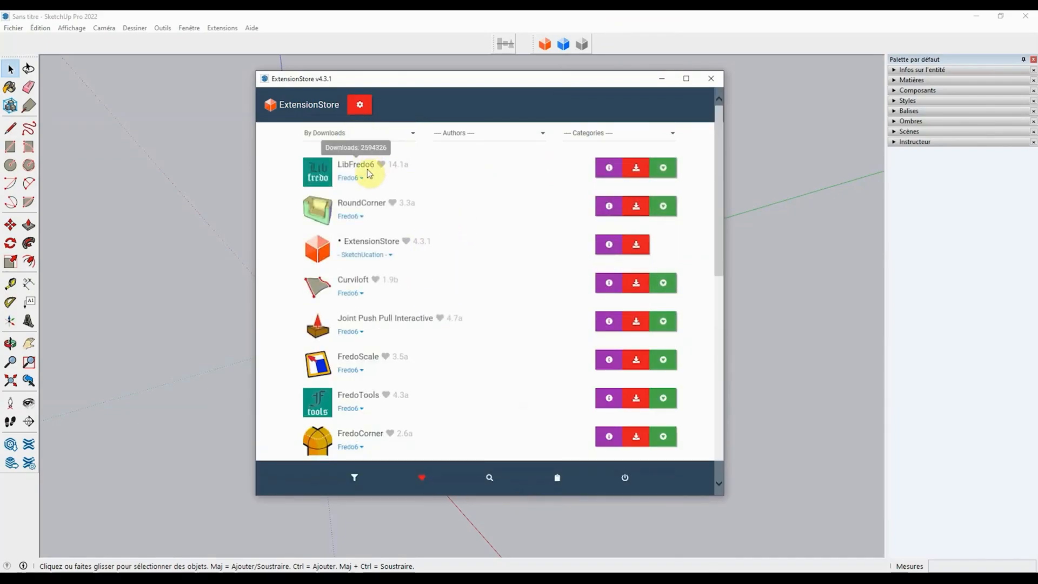
pyautogui.moveTo(367, 167)
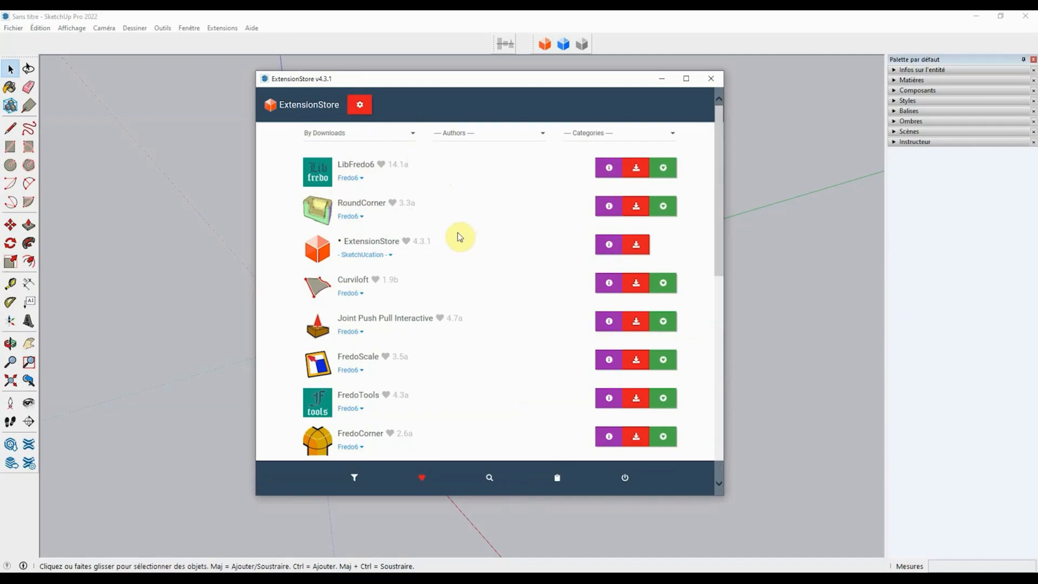
pyautogui.moveTo(382, 219)
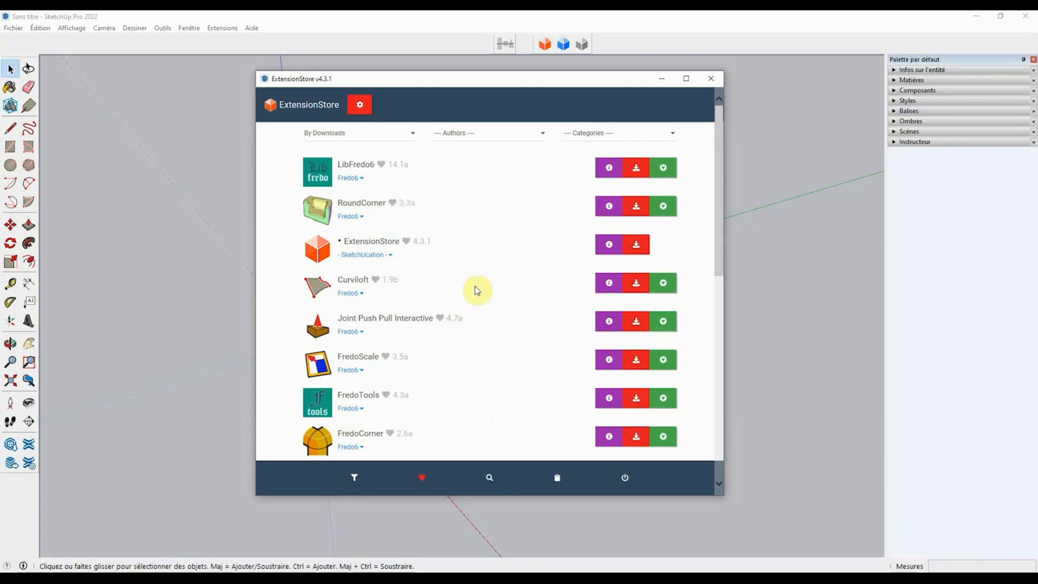
# Step: Look through the extensions listed by downloads and return to the start of the list
pyautogui.scroll(-3, 359, 274)
pyautogui.scroll(-2, 377, 342)
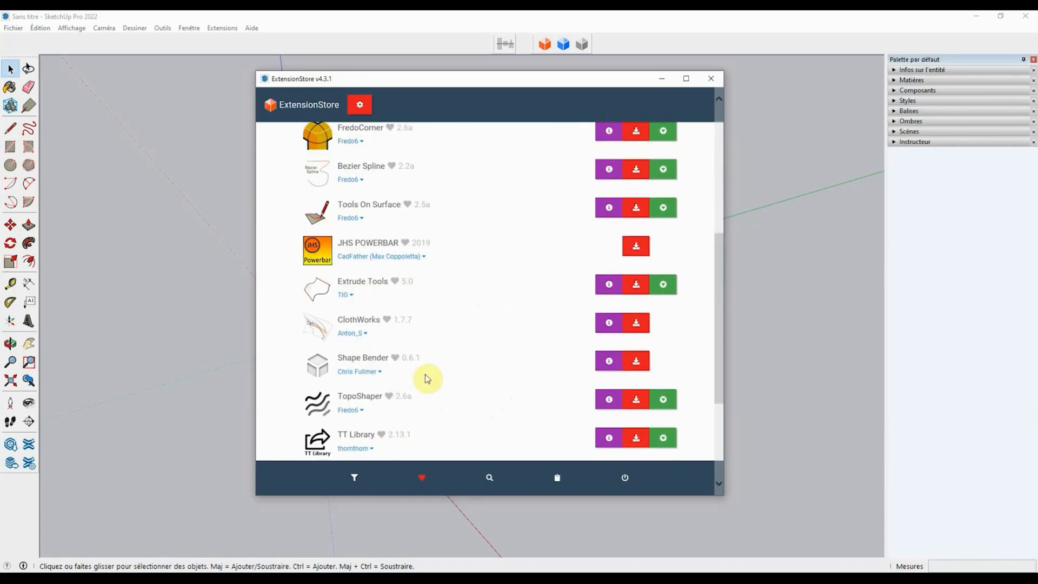
pyautogui.scroll(-2, 455, 348)
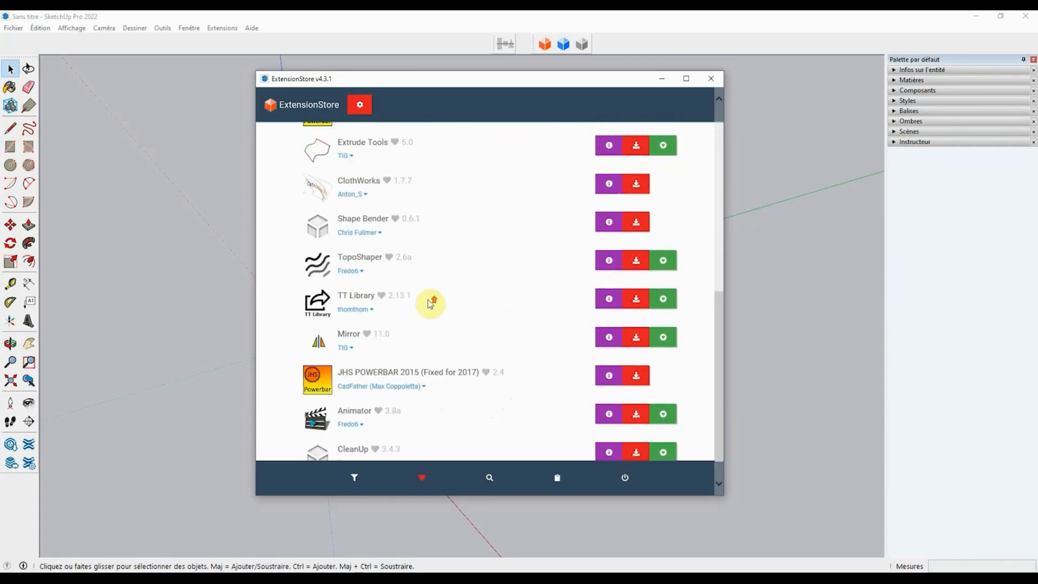
pyautogui.scroll(7, 412, 271)
pyautogui.scroll(2, 475, 266)
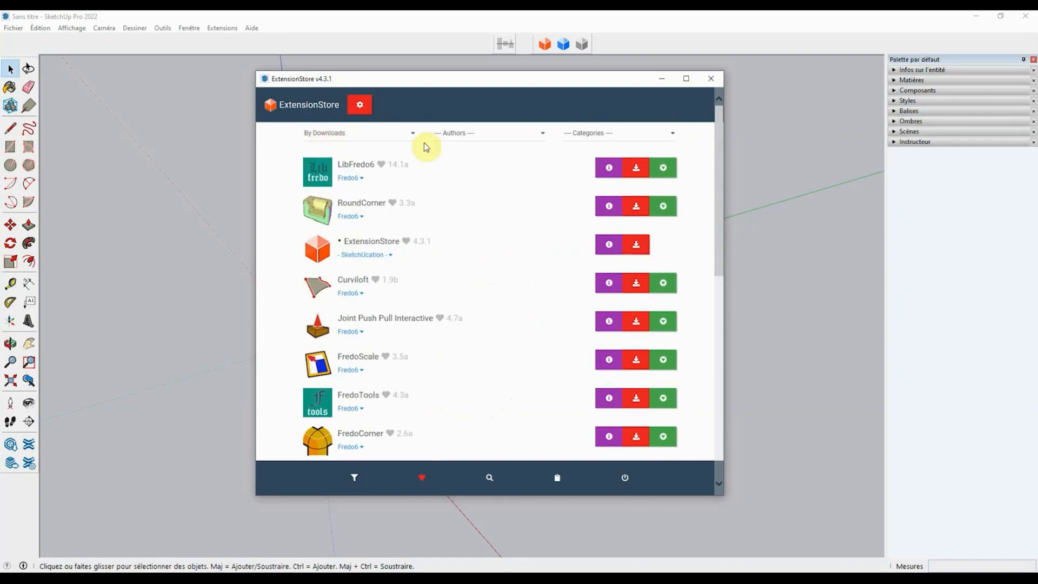
# Step: Order the extension list by Recent and look through the entries as far as Sketch_Cuisine
pyautogui.click(412, 135)
pyautogui.click(409, 134)
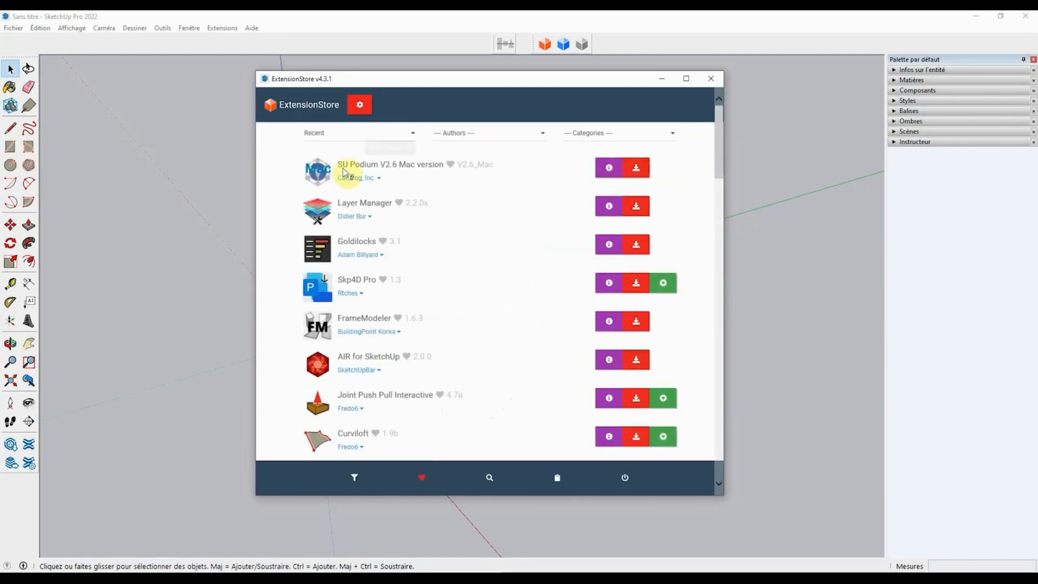
pyautogui.scroll(-1, 371, 199)
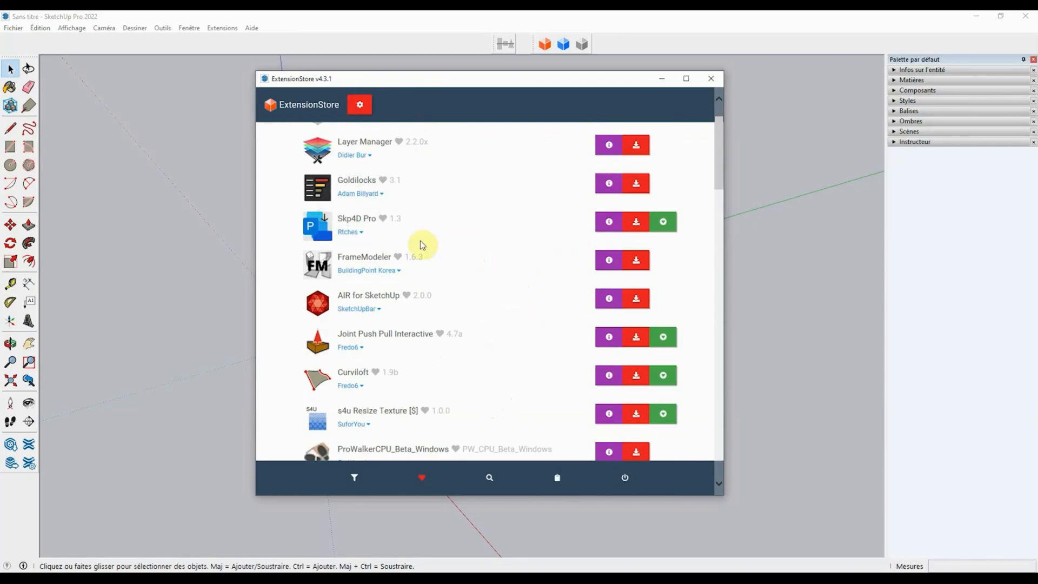
pyautogui.scroll(-4, 451, 201)
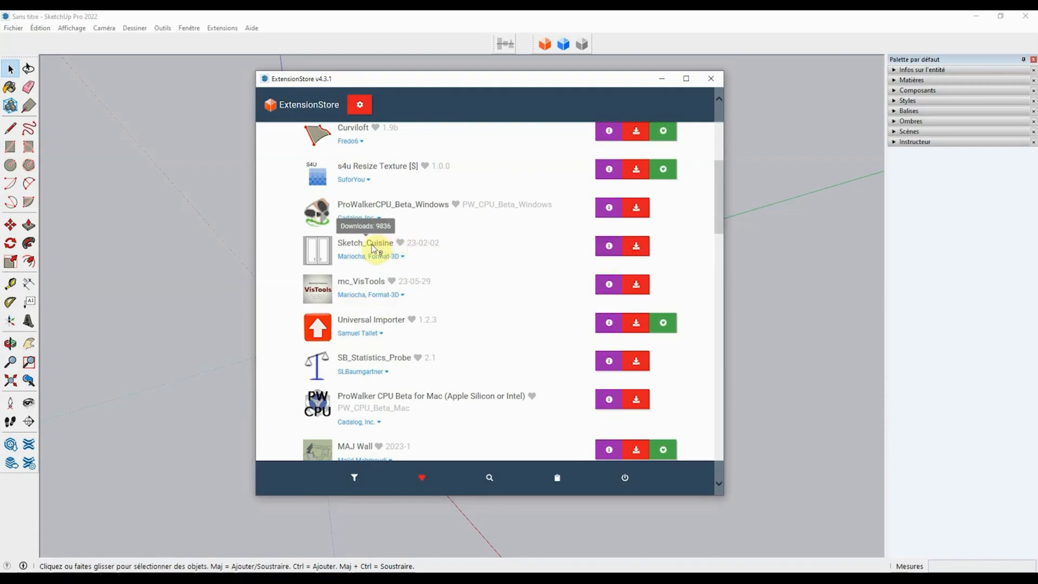
# Step: Open the information page of Sketch_Cuisine and review its documentation, compatibility details and preview images
pyautogui.click(609, 248)
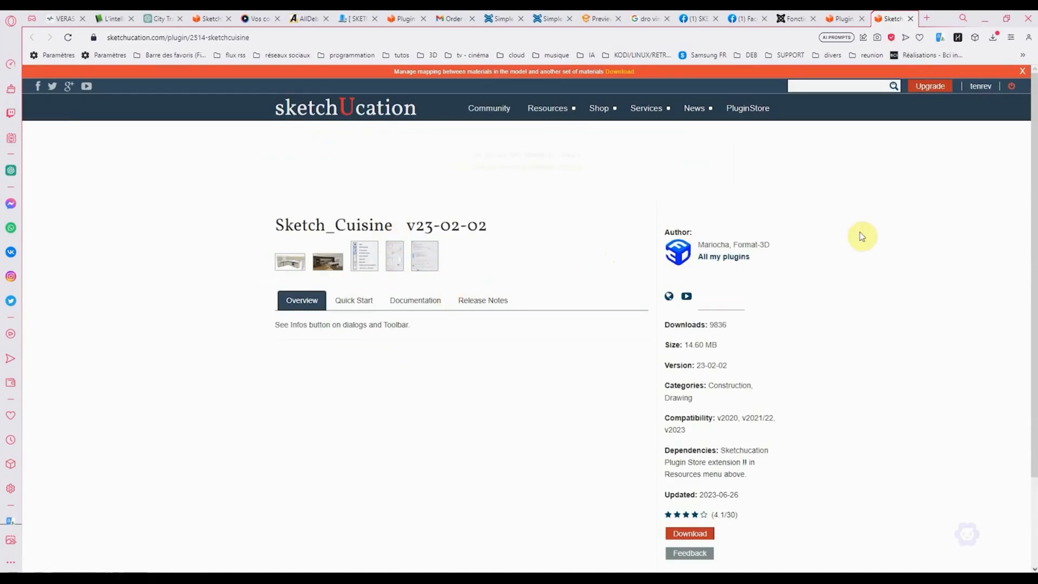
pyautogui.click(424, 303)
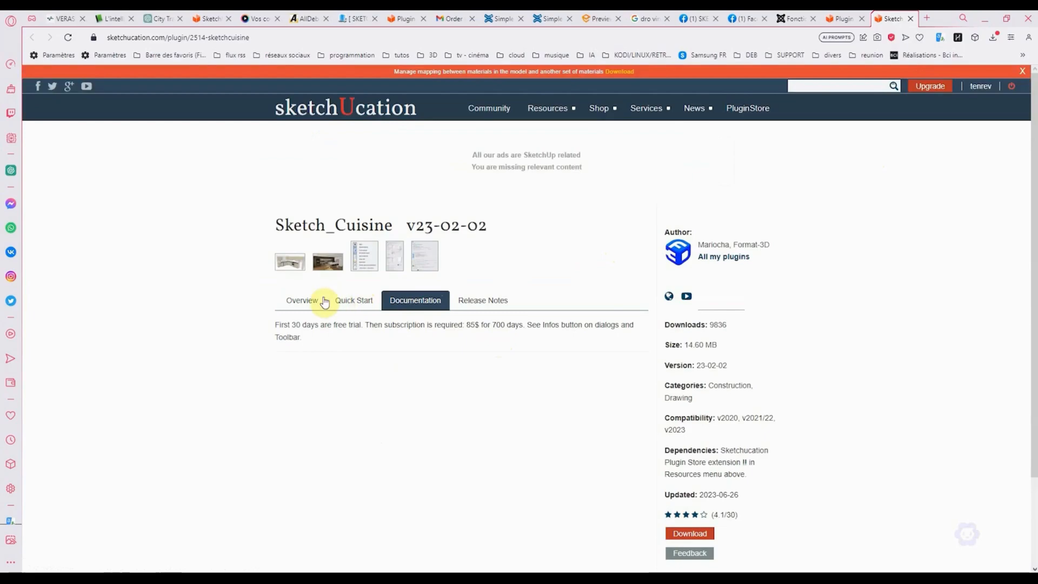
pyautogui.scroll(-1, 541, 292)
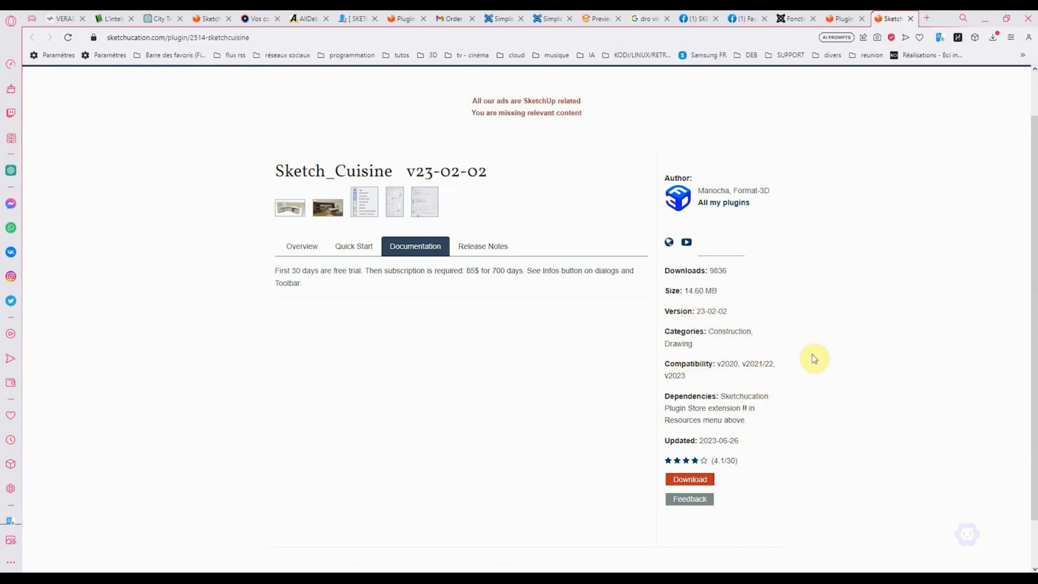
pyautogui.click(365, 202)
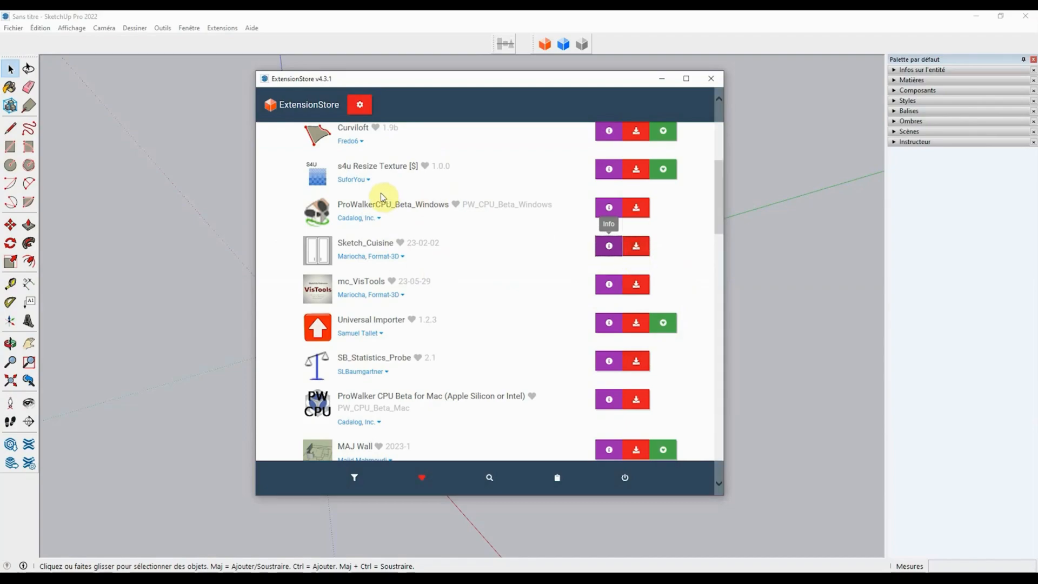
# Step: Return to the ExtensionStore list, reposition its window and filter the extensions by the author Fredo6
pyautogui.scroll(3, 427, 206)
pyautogui.scroll(2, 427, 205)
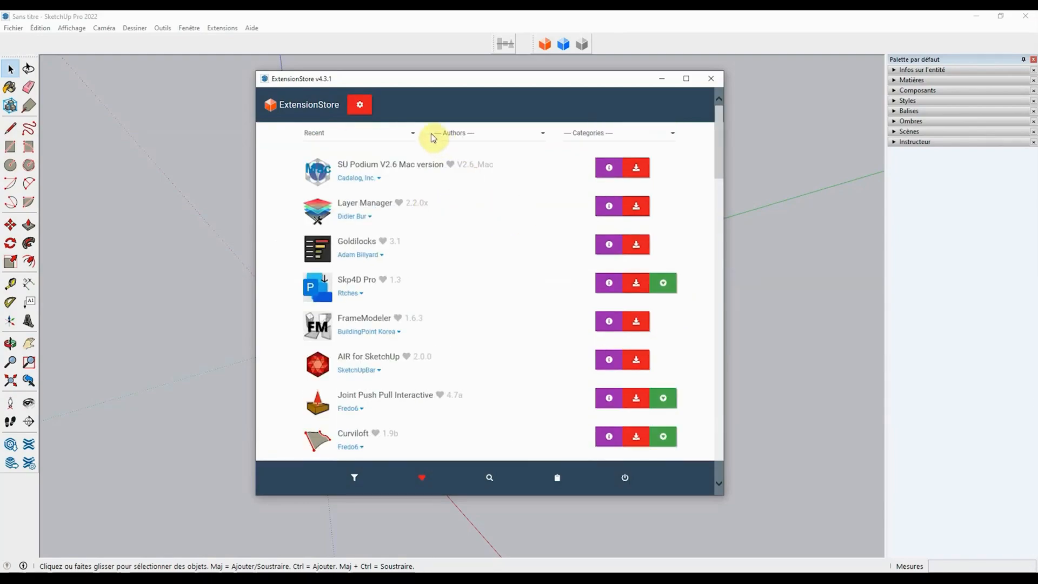
pyautogui.moveTo(420, 78); pyautogui.dragTo(456, 85)
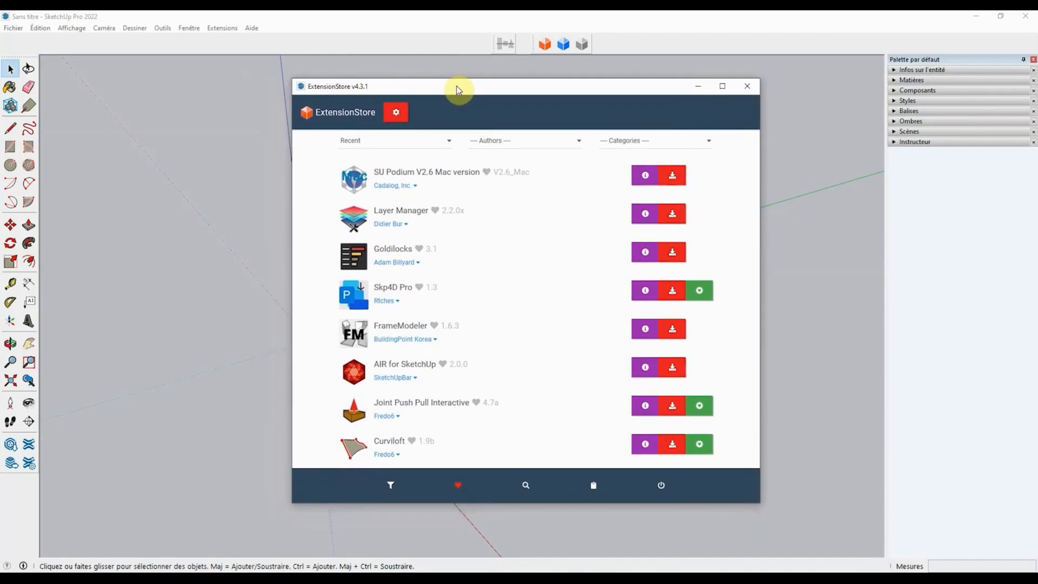
pyautogui.moveTo(457, 85); pyautogui.dragTo(457, 85)
pyautogui.click(580, 142)
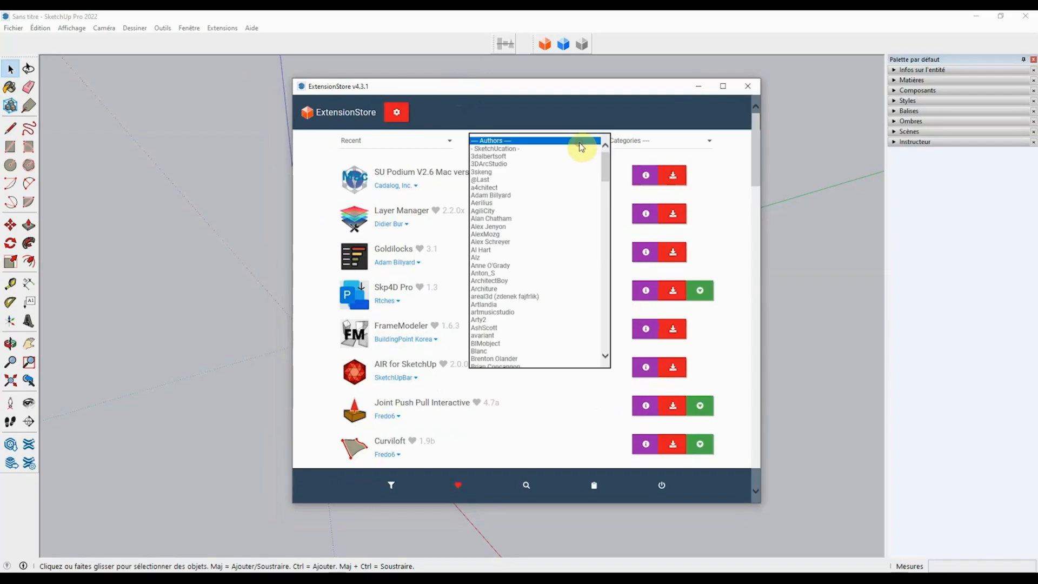
pyautogui.moveTo(604, 163); pyautogui.dragTo(607, 216)
pyautogui.click(487, 274)
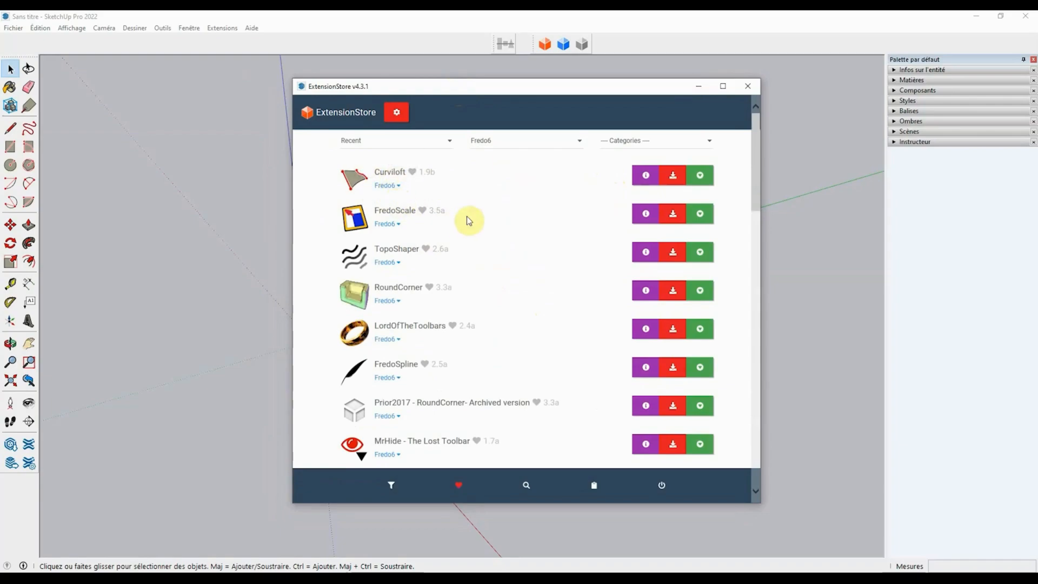
# Step: Look through the Fredo6 extensions for LibFredo6 and Additional Plugin Folders
pyautogui.scroll(-1, 521, 248)
pyautogui.scroll(-4, 521, 247)
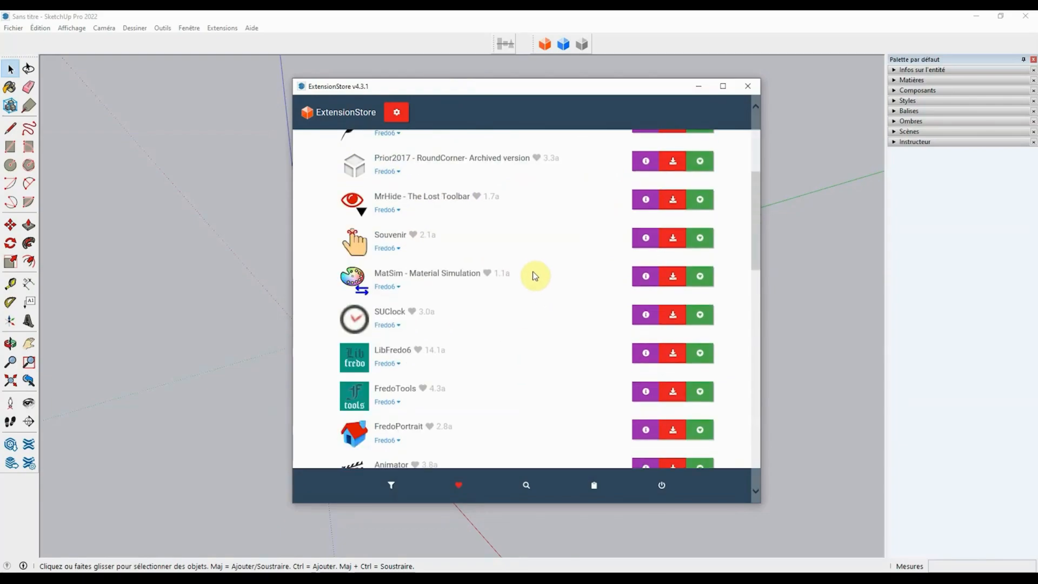
pyautogui.scroll(-6, 551, 246)
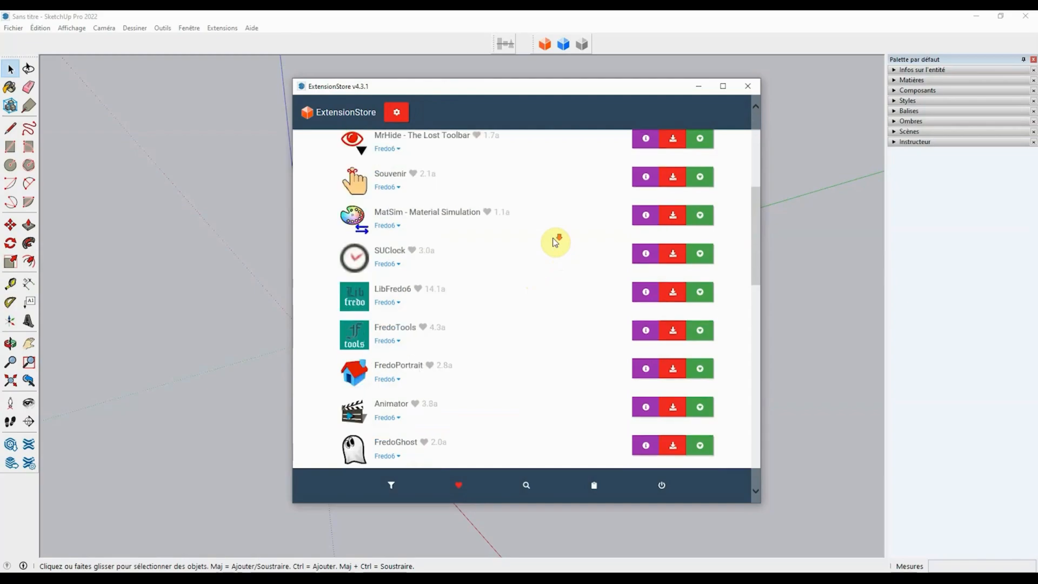
pyautogui.scroll(-4, 549, 244)
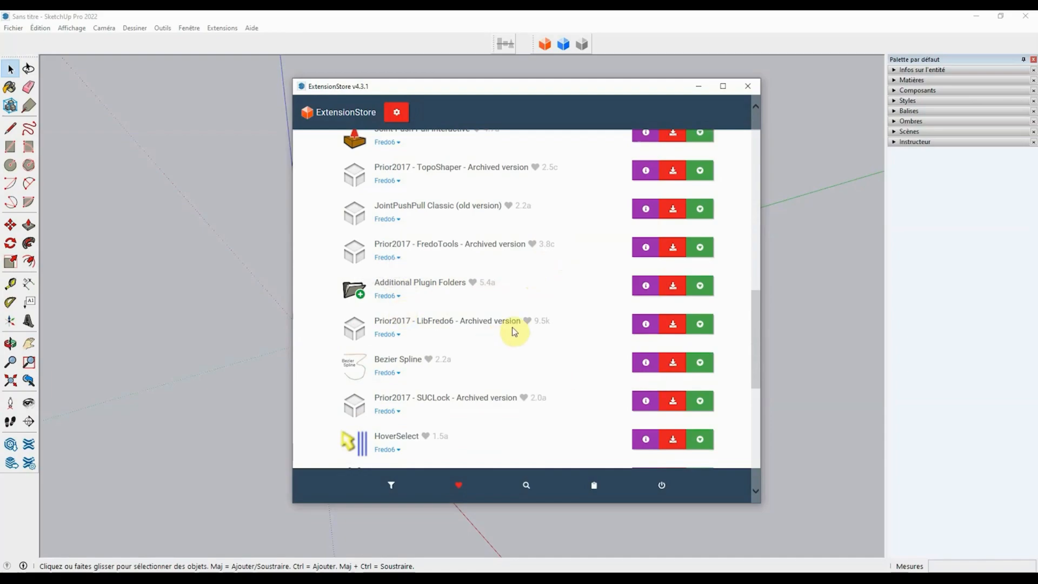
pyautogui.scroll(8, 535, 297)
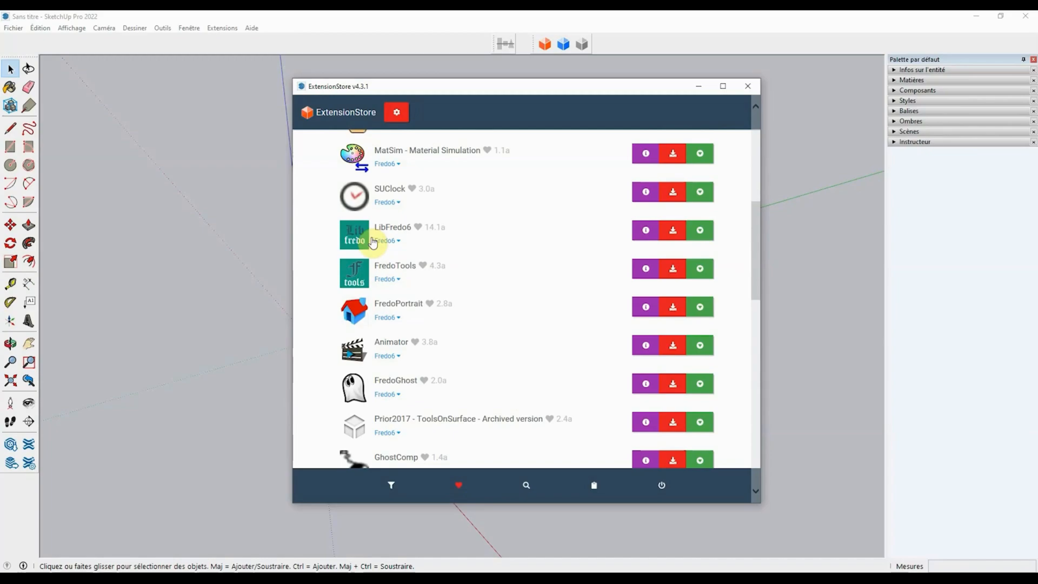
pyautogui.scroll(-5, 557, 255)
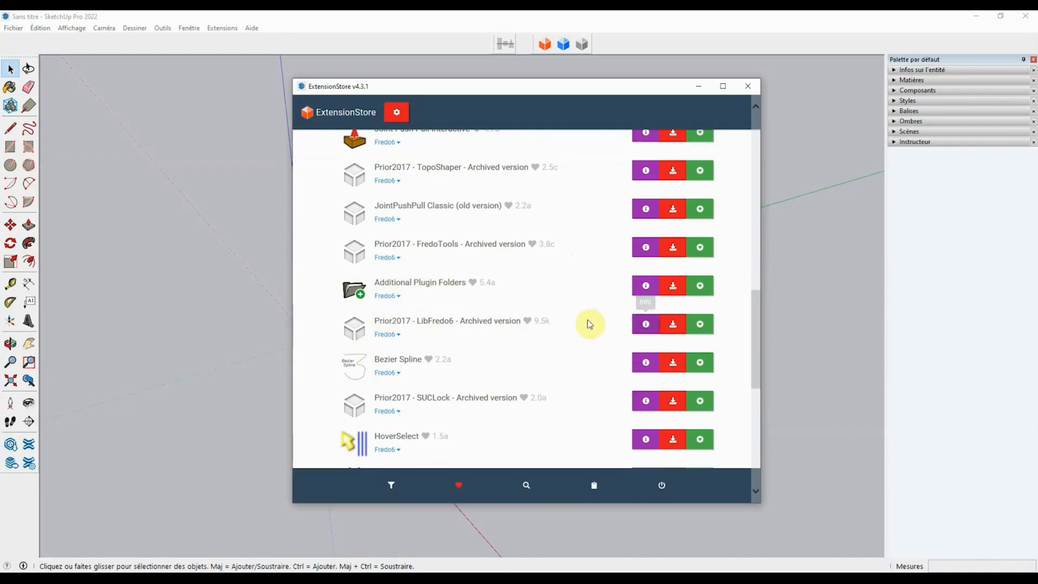
# Step: Install the Additional Plugin Folders extension into the main AppData Plugins folder of SketchUp 2022, accepting the file system access
pyautogui.click(673, 293)
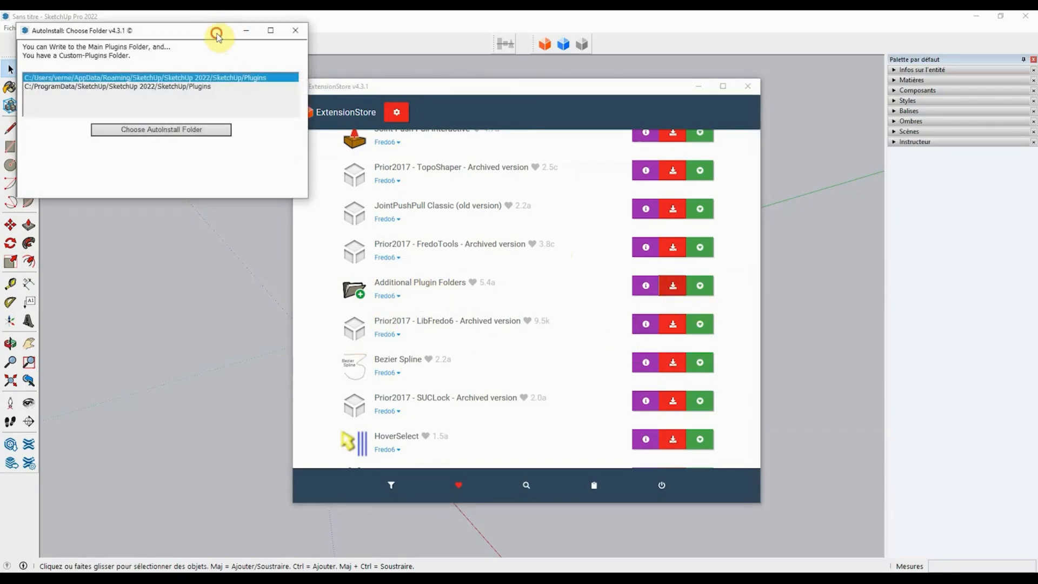
pyautogui.moveTo(216, 35); pyautogui.dragTo(737, 86)
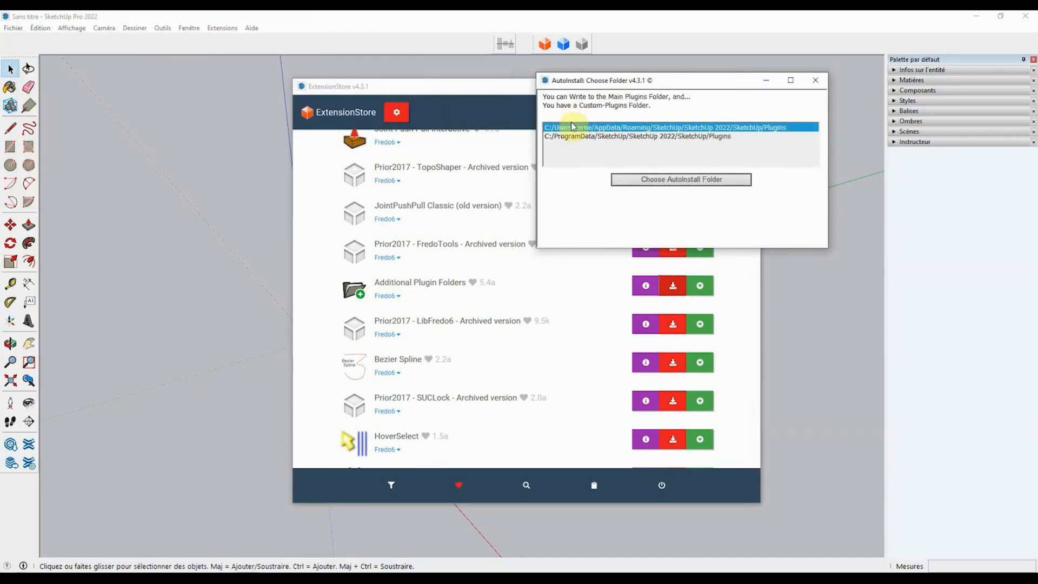
pyautogui.click(796, 130)
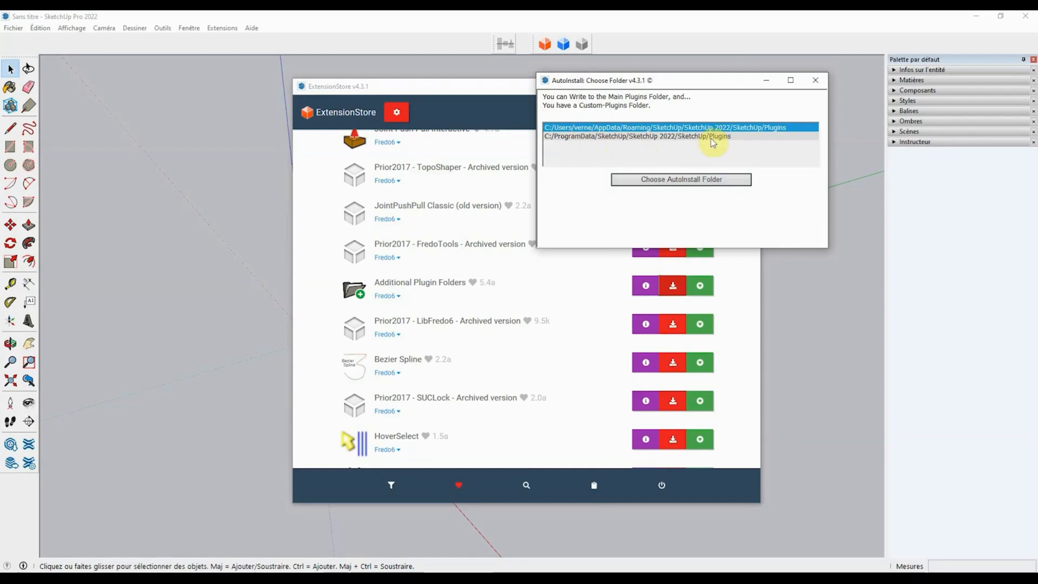
pyautogui.click(659, 137)
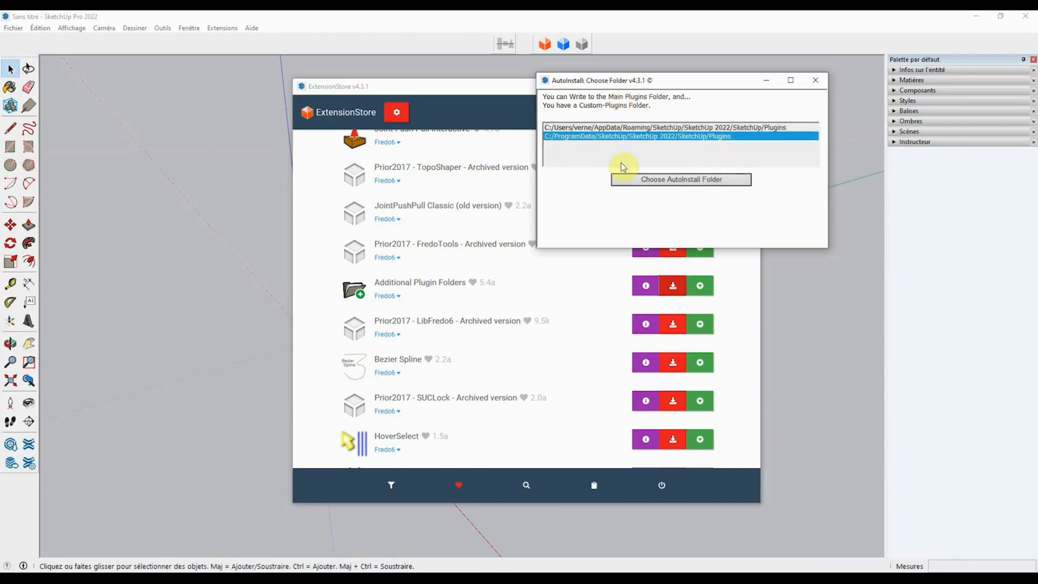
pyautogui.click(631, 129)
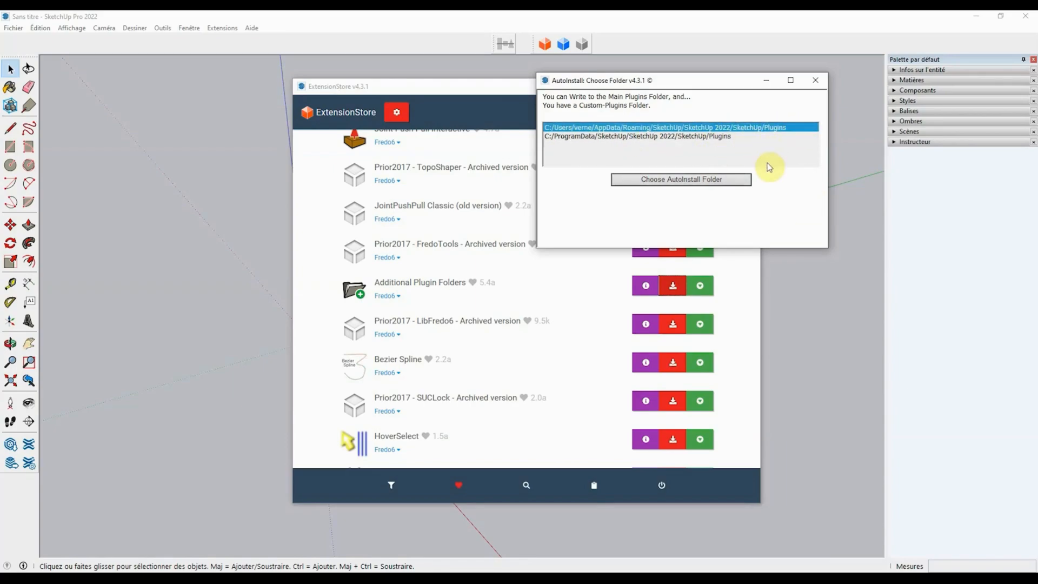
pyautogui.click(687, 182)
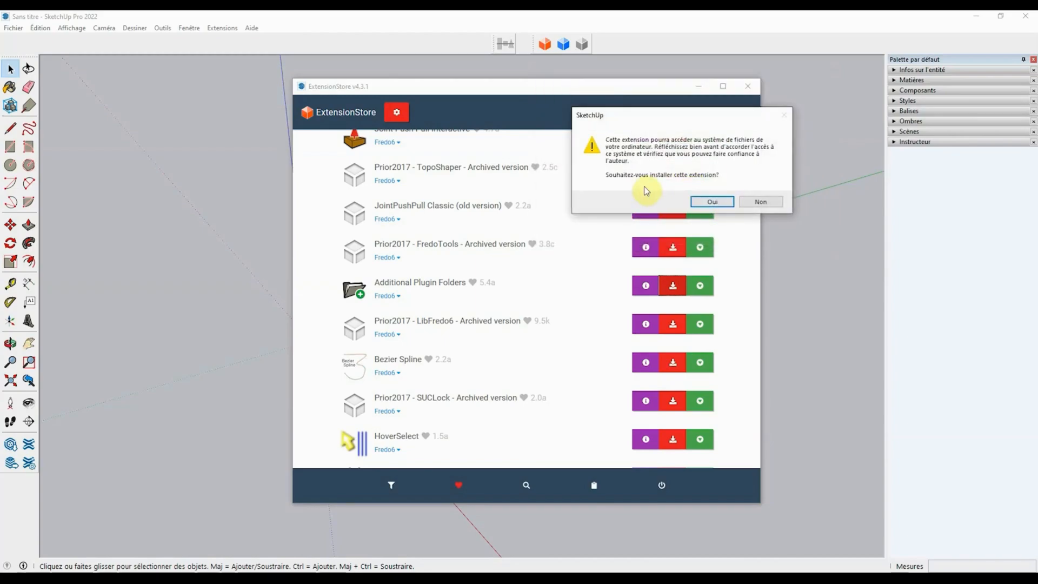
pyautogui.click(715, 202)
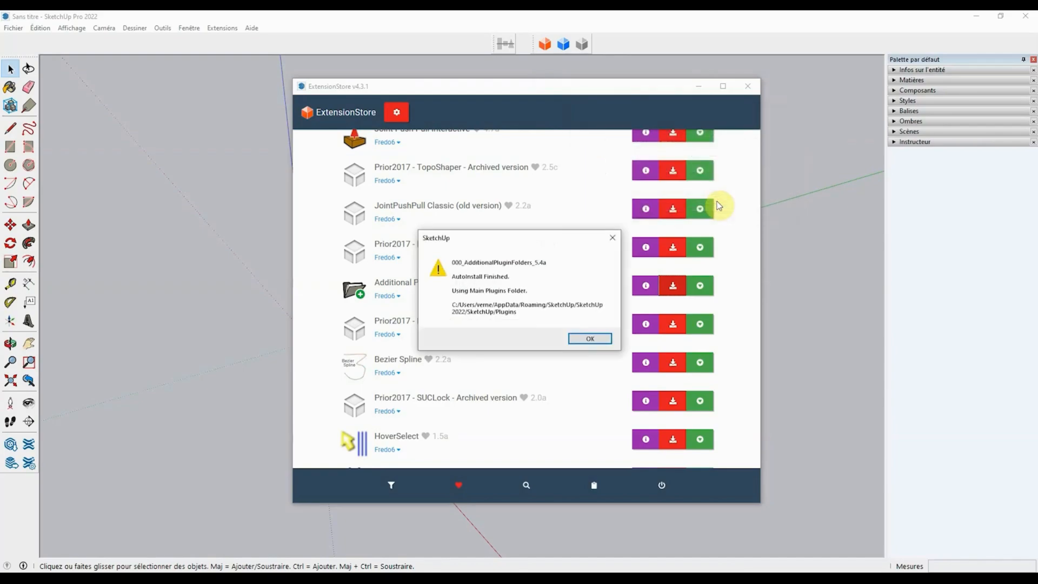
pyautogui.click(590, 339)
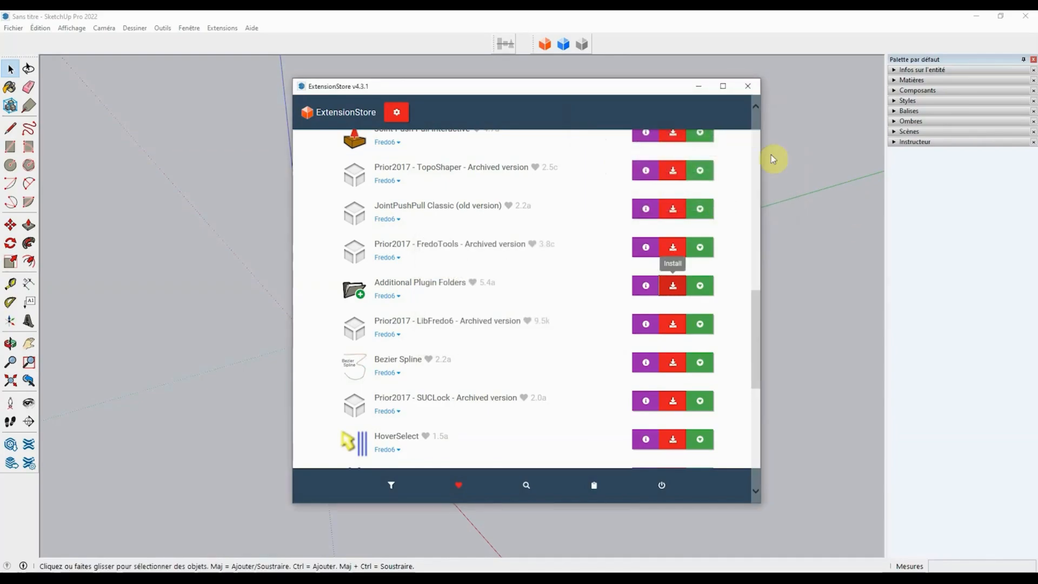
# Step: Minimize the ExtensionStore and locate the "Dossiers supplémentaires pour Plugins" command without running it
pyautogui.click(757, 159)
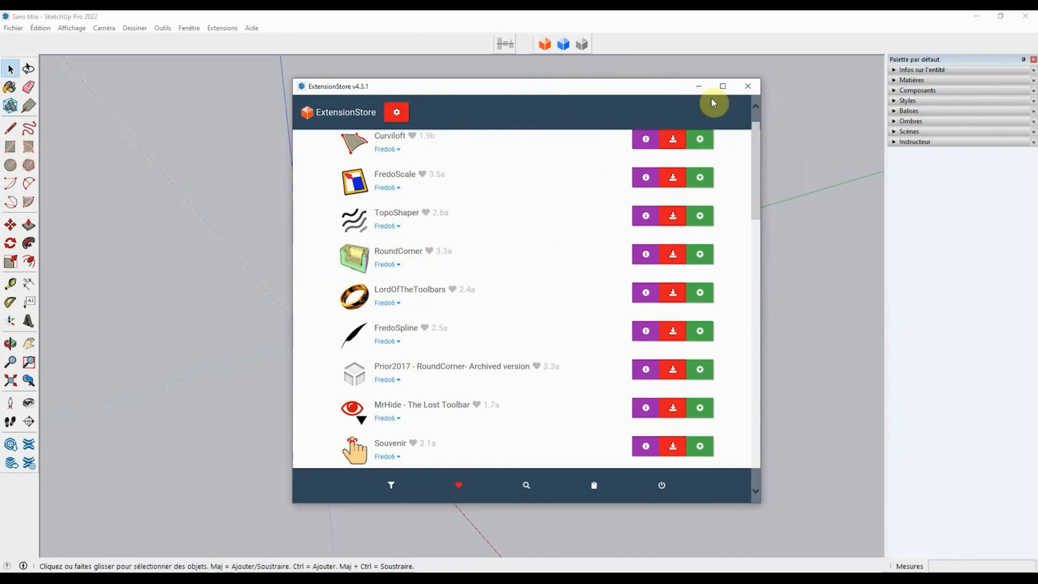
pyautogui.click(700, 90)
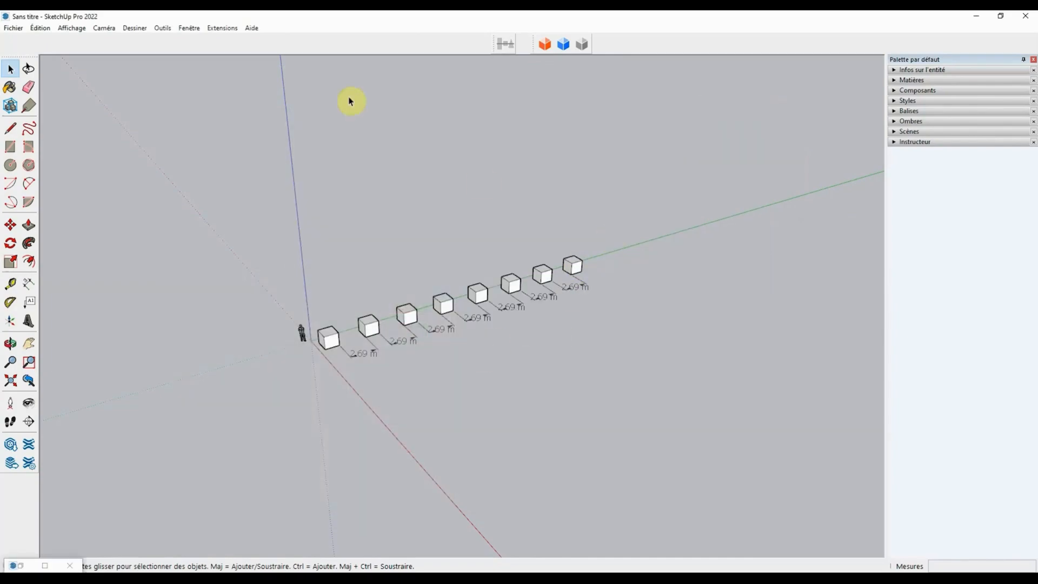
pyautogui.click(189, 28)
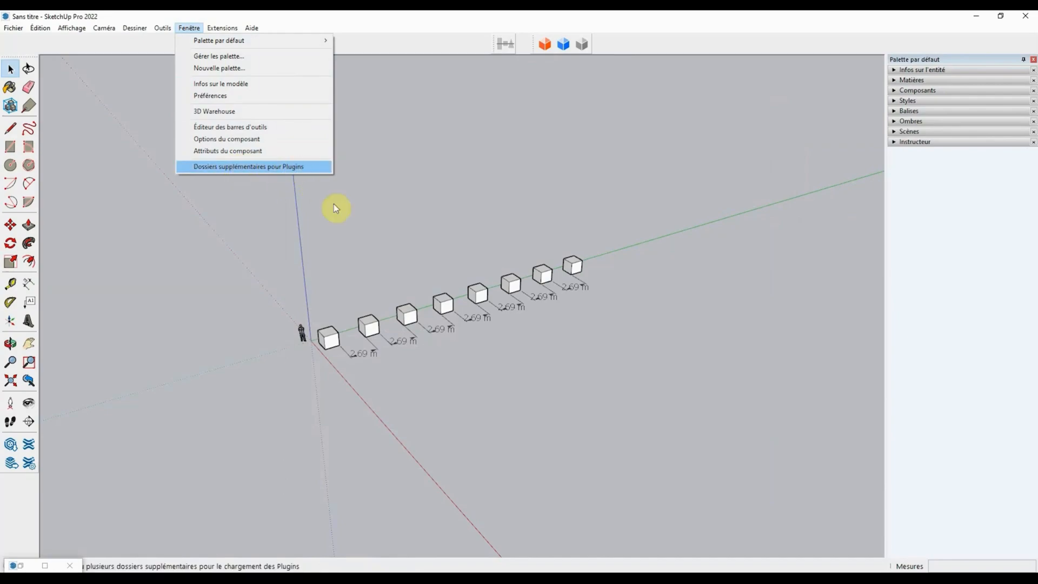
pyautogui.click(595, 174)
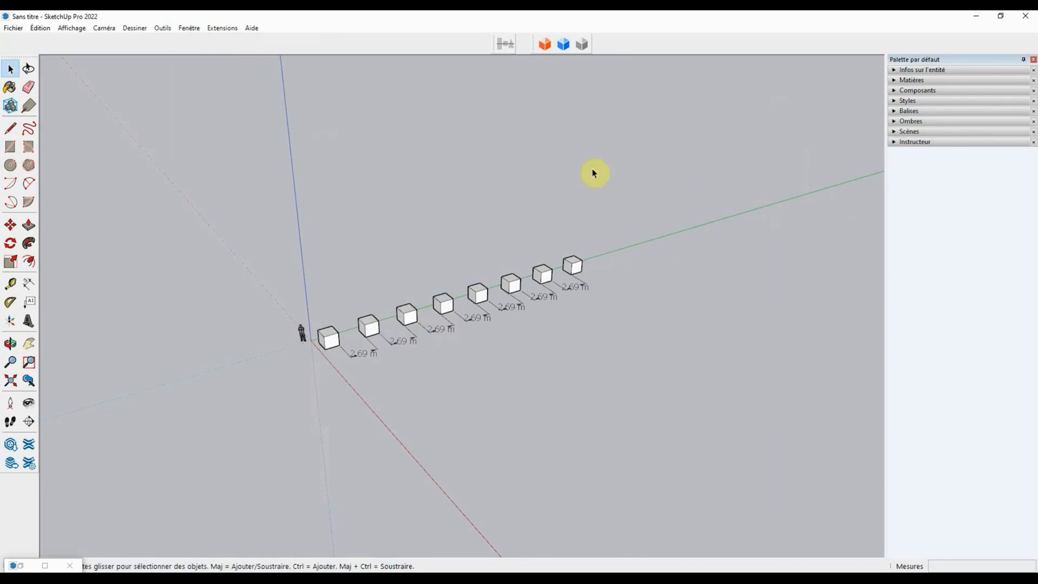
# Step: Open the SketchUcation Plugins Manager and inspect the details of !AdditionalPluginFolders, ae_toolbareditor and curic_space
pyautogui.click(565, 44)
pyautogui.moveTo(199, 30); pyautogui.dragTo(711, 112)
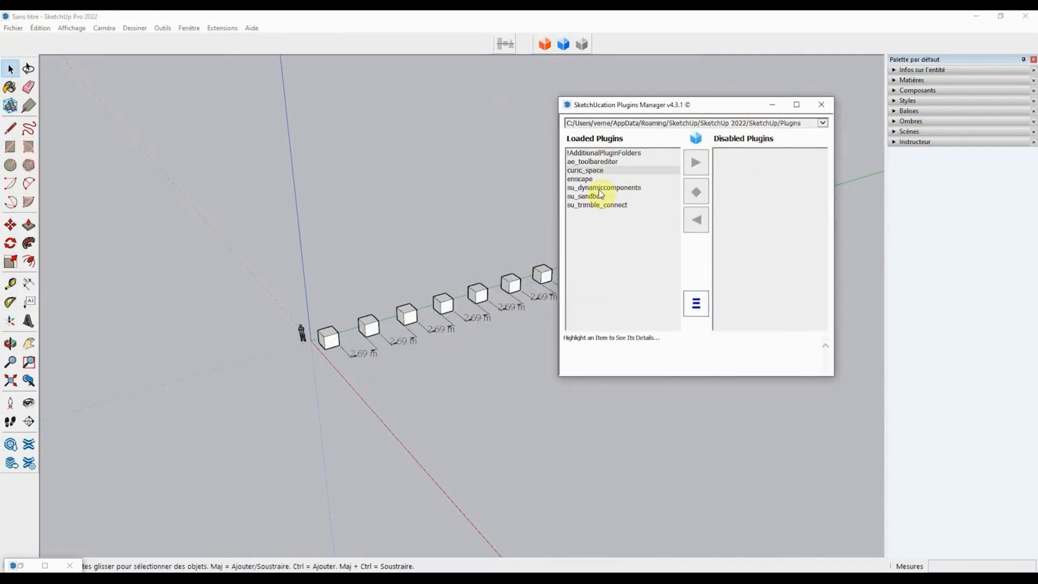
pyautogui.click(593, 153)
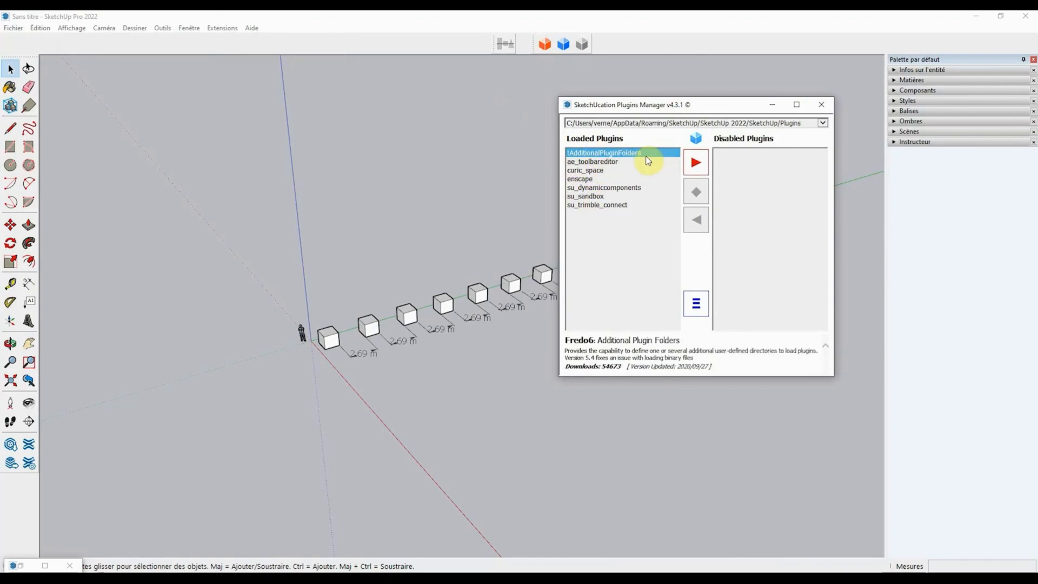
pyautogui.click(602, 161)
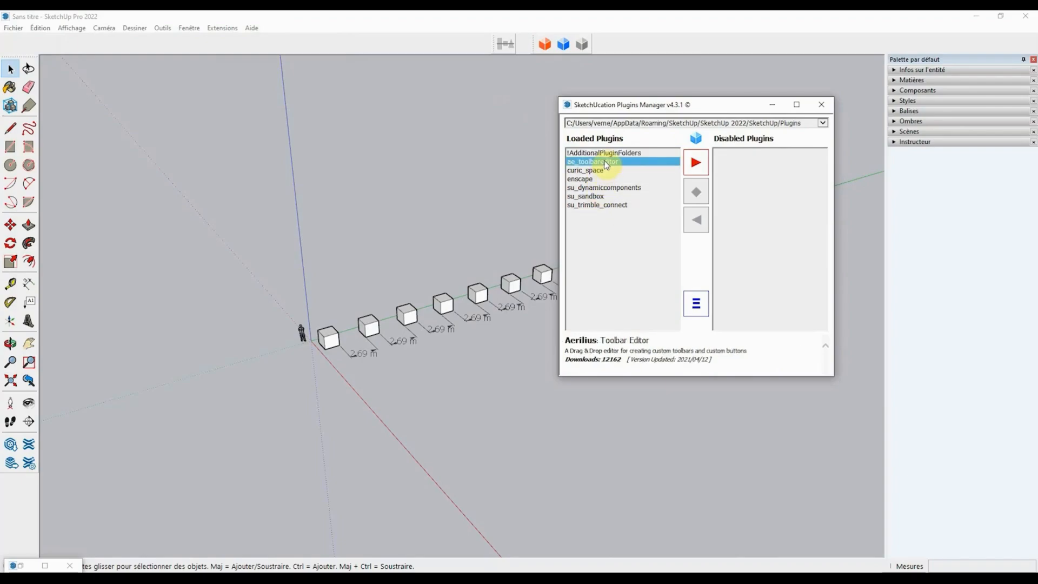
pyautogui.click(593, 170)
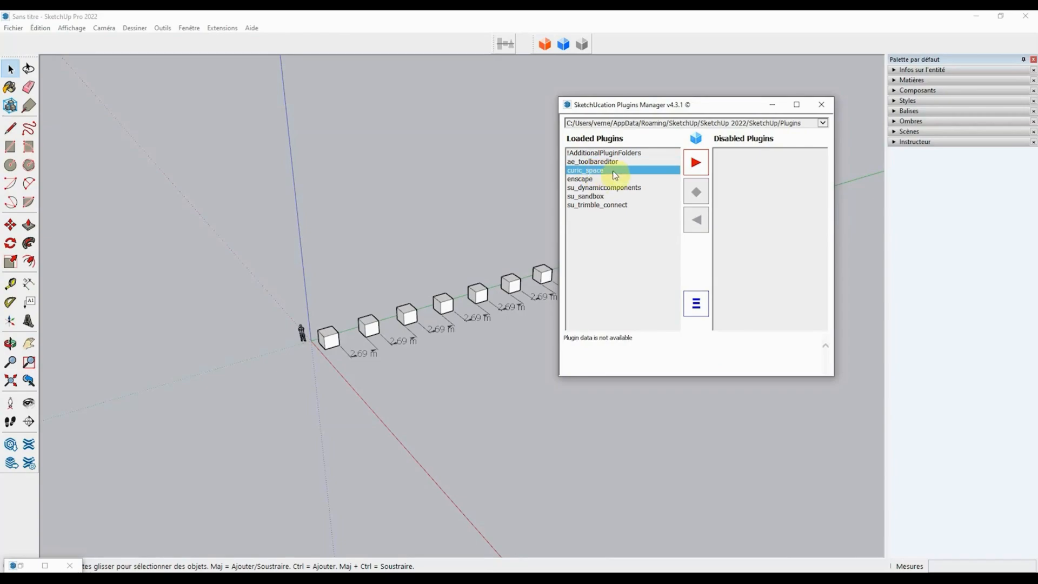
# Step: Inspect the details of the loaded plugins enscape, su_dynamiccomponents, su_sandbox and su_trimble_connect
pyautogui.click(588, 179)
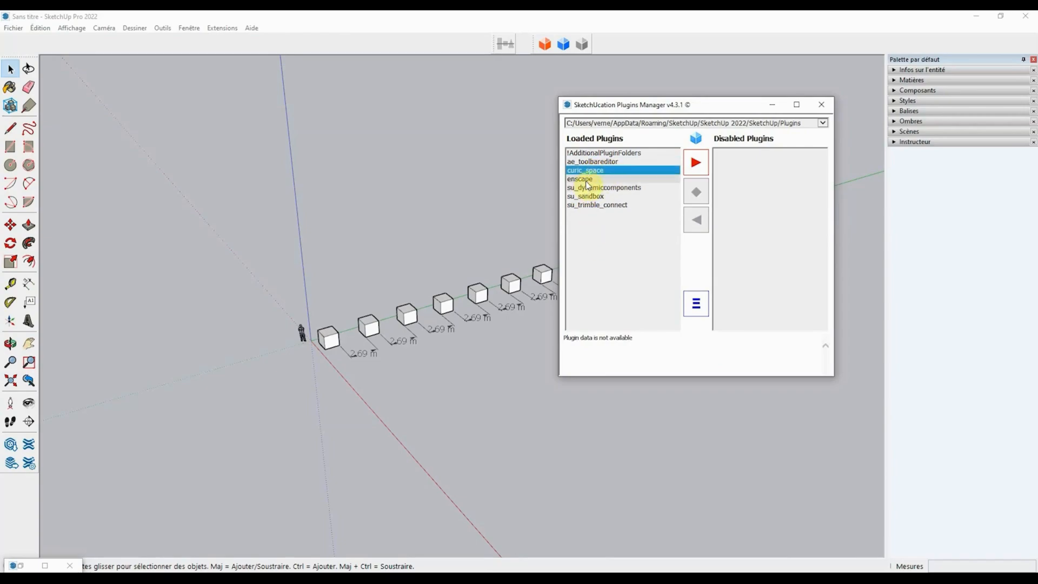
pyautogui.click(615, 195)
pyautogui.click(633, 190)
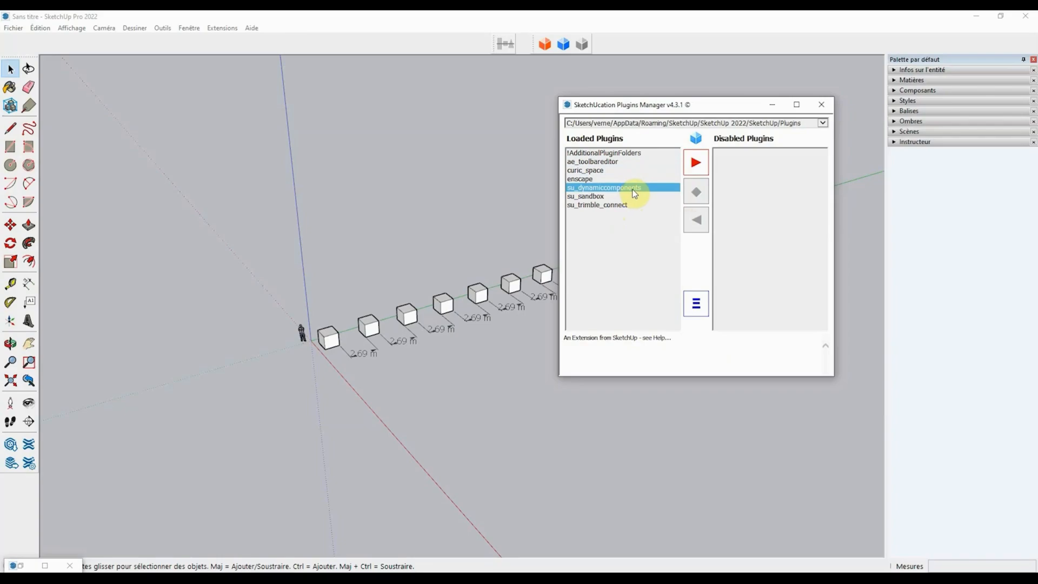
pyautogui.click(605, 197)
pyautogui.click(606, 206)
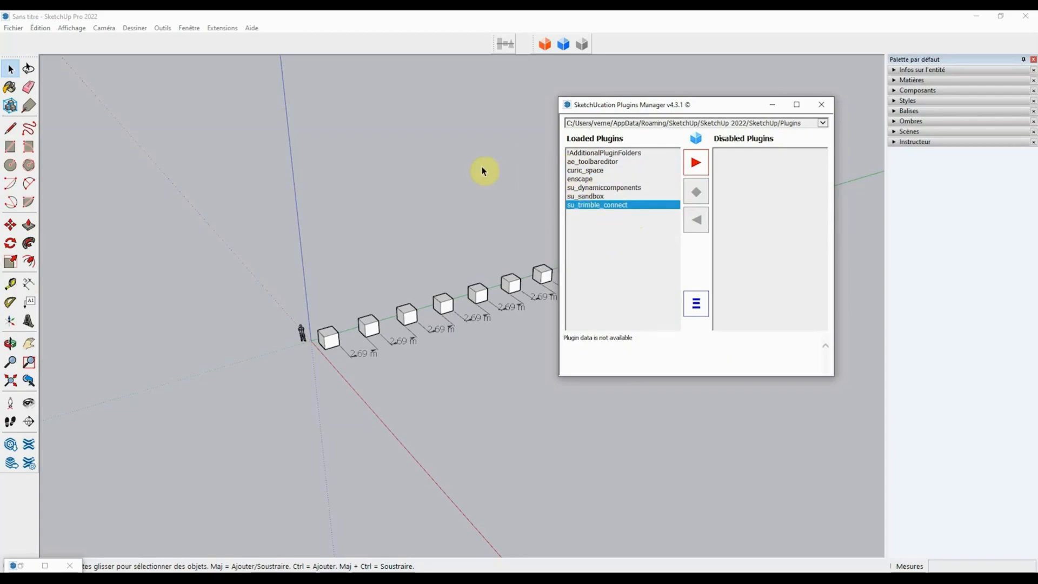
# Step: Disable the curic_space and enscape plugins and close the Plugins Manager
pyautogui.click(583, 170)
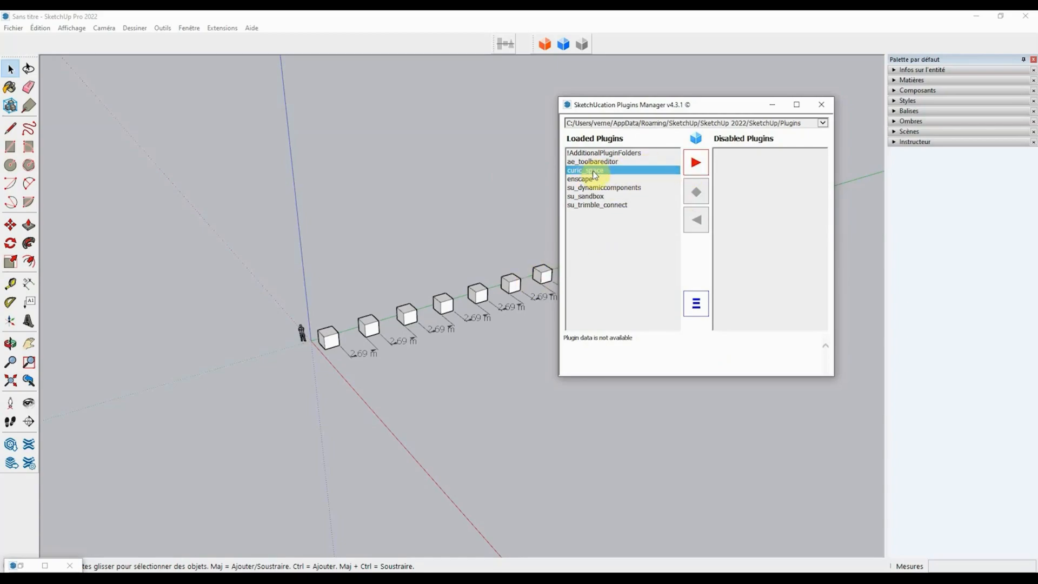
pyautogui.click(696, 162)
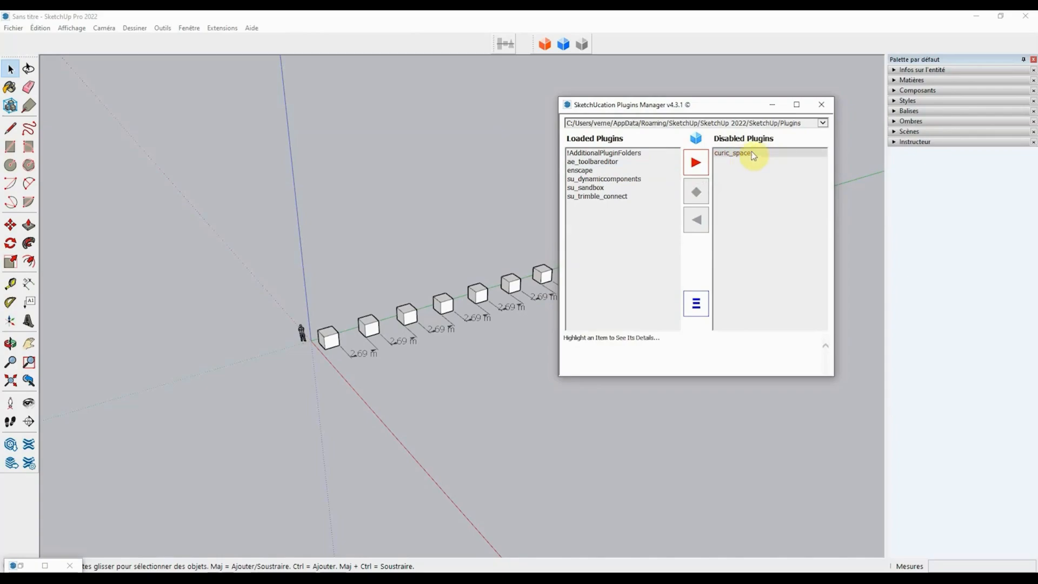
pyautogui.moveTo(752, 140)
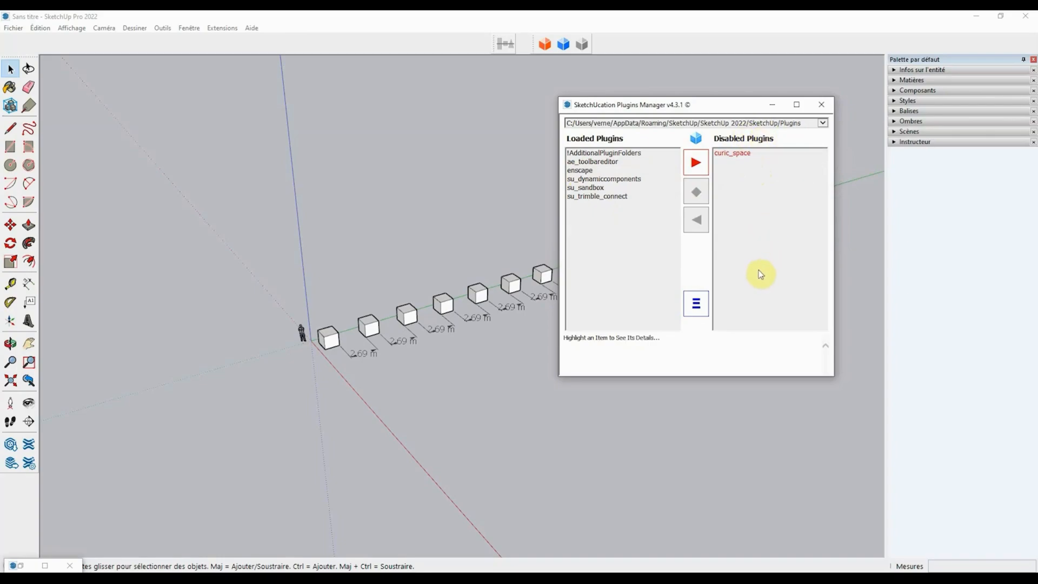
pyautogui.click(643, 171)
pyautogui.click(700, 167)
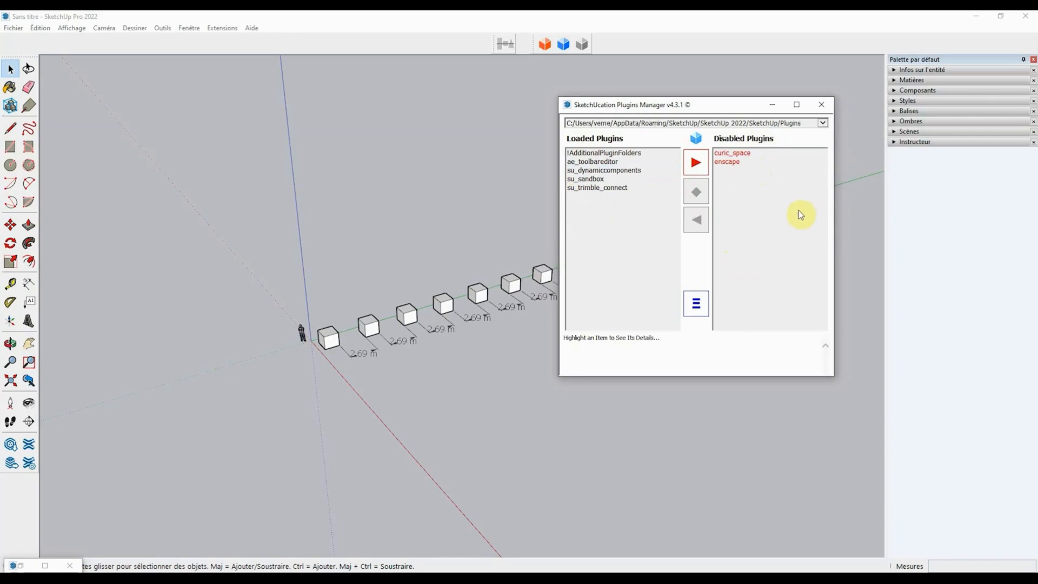
pyautogui.click(822, 105)
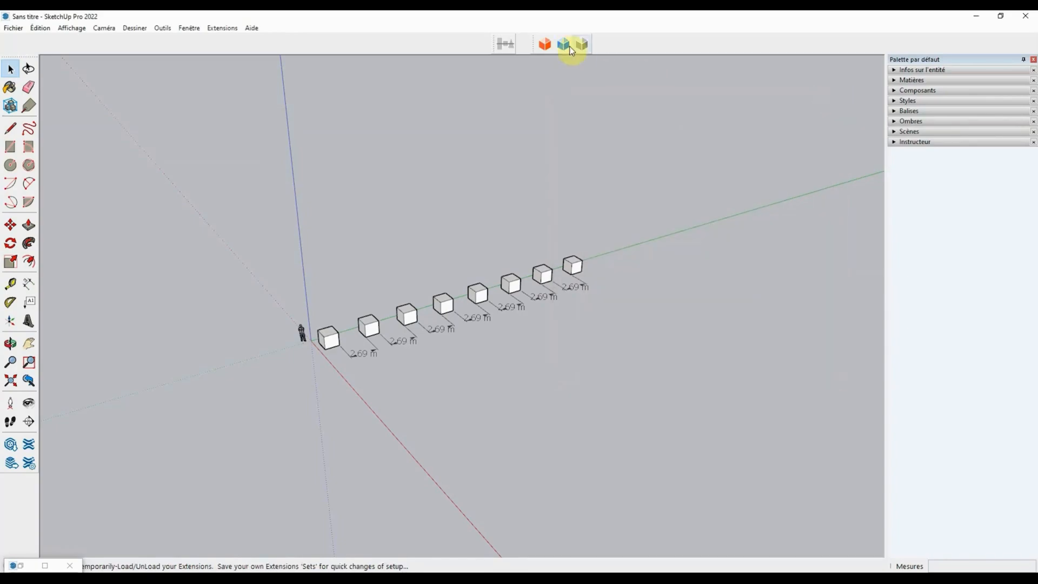
# Step: Compare the SketchUcation Extensions Manager with the Plugins Manager side by side, examine the 3DxSketchUp extension's details, and close both managers
pyautogui.click(580, 44)
pyautogui.moveTo(169, 32)
pyautogui.mouseDown()
pyautogui.moveTo(307, 74)
pyautogui.moveTo(763, 130)
pyautogui.moveTo(688, 107)
pyautogui.mouseUp()
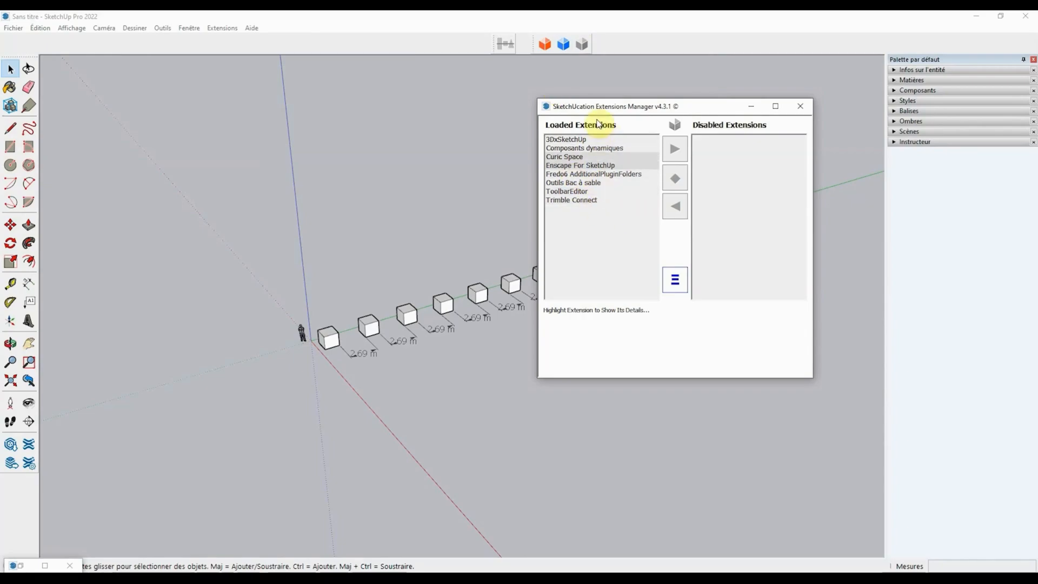
pyautogui.click(563, 44)
pyautogui.moveTo(702, 105); pyautogui.dragTo(881, 100)
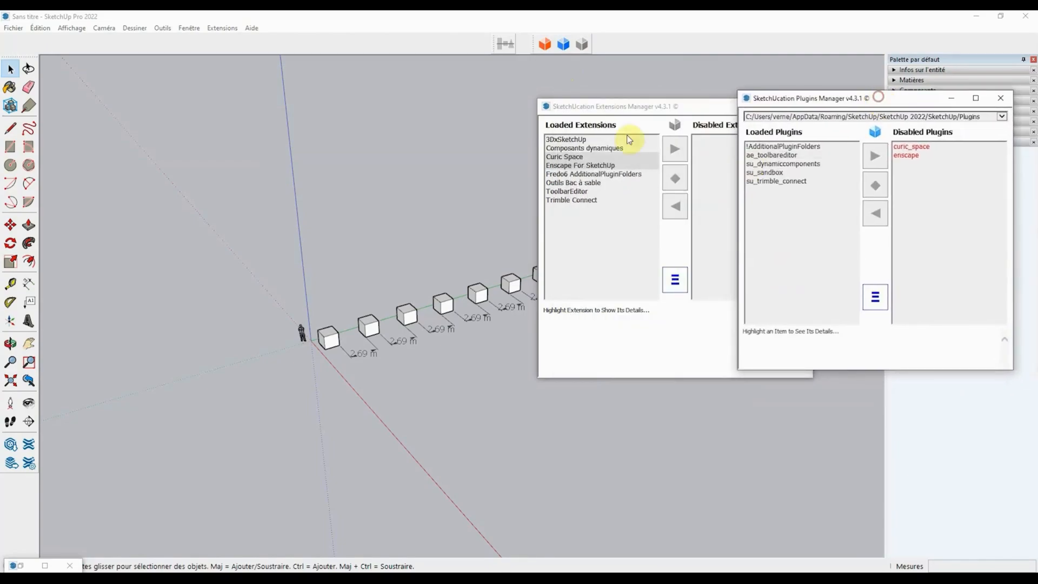
pyautogui.click(564, 141)
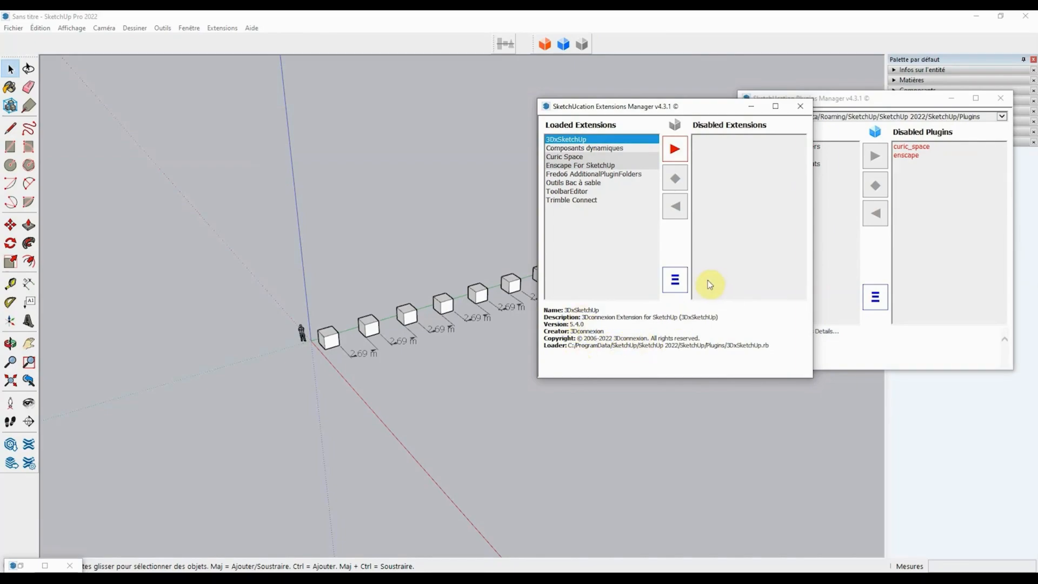
pyautogui.moveTo(706, 110); pyautogui.dragTo(624, 97)
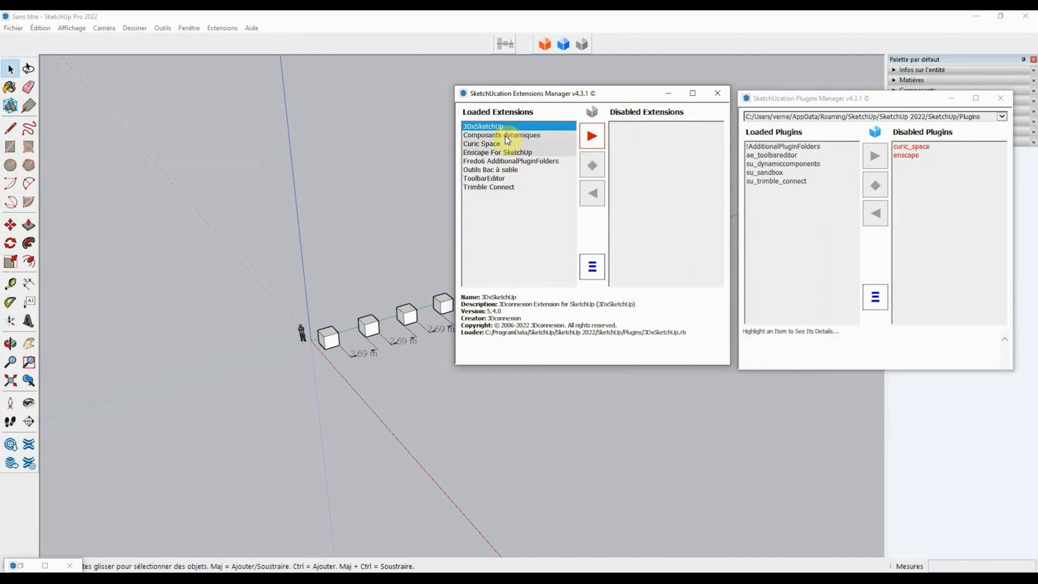
pyautogui.click(639, 91)
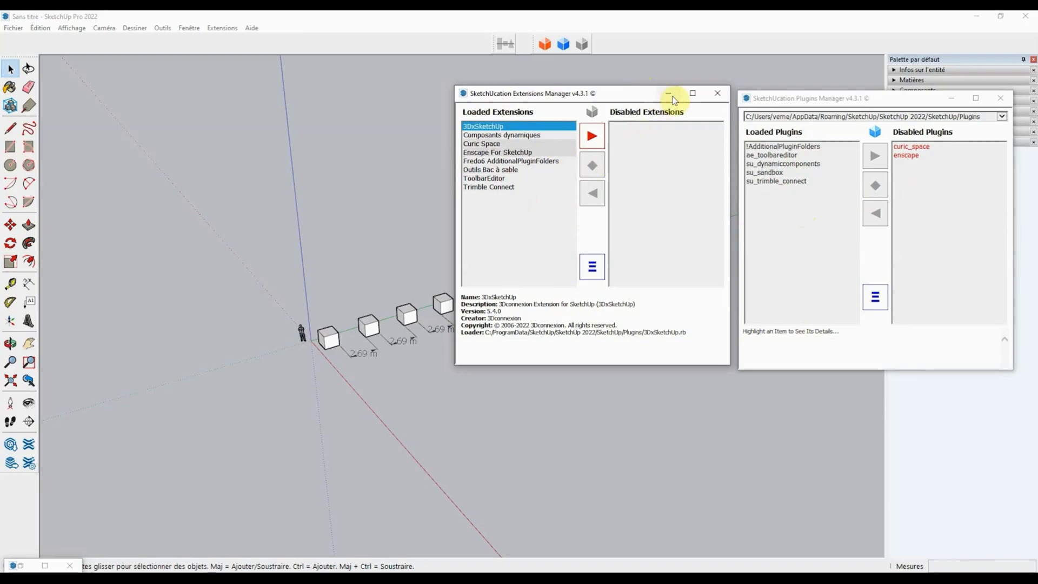
pyautogui.moveTo(795, 105); pyautogui.dragTo(798, 104)
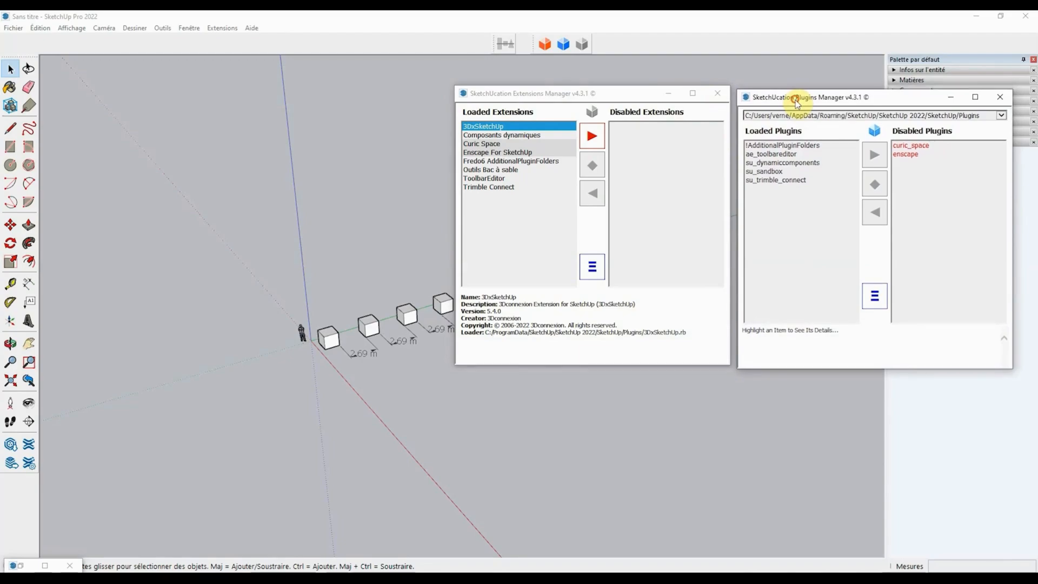
pyautogui.click(998, 99)
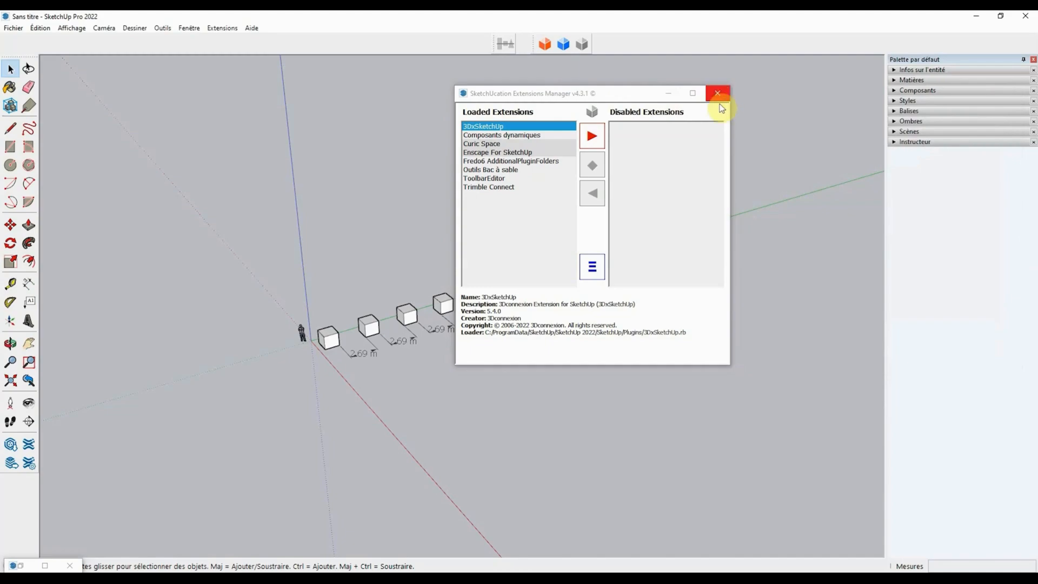
pyautogui.click(719, 94)
# Step: Quit SketchUp without saving the untitled model and restart SketchUp Pro 2022 from the desktop
pyautogui.click(14, 28)
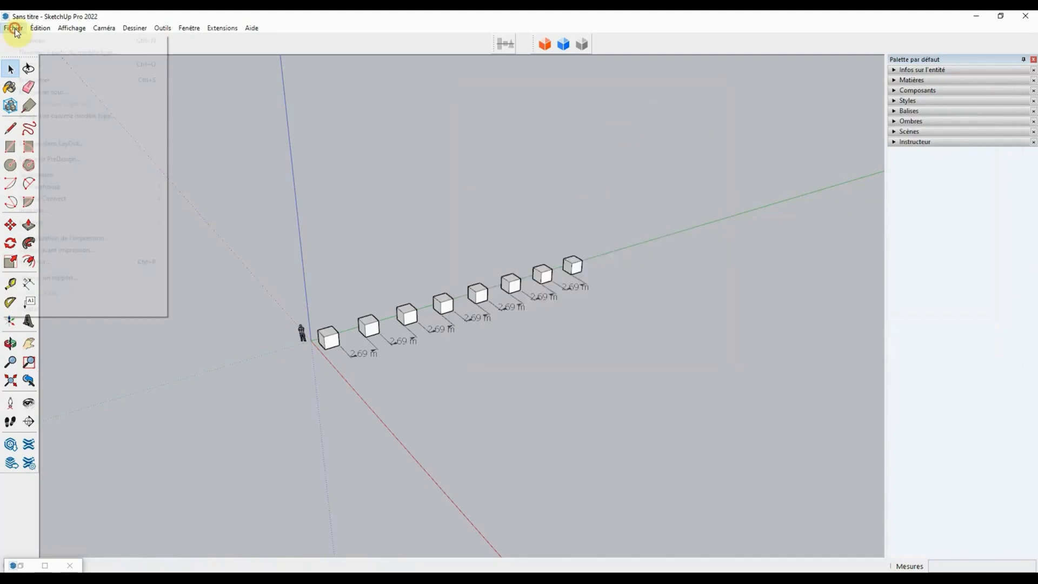
pyautogui.click(76, 308)
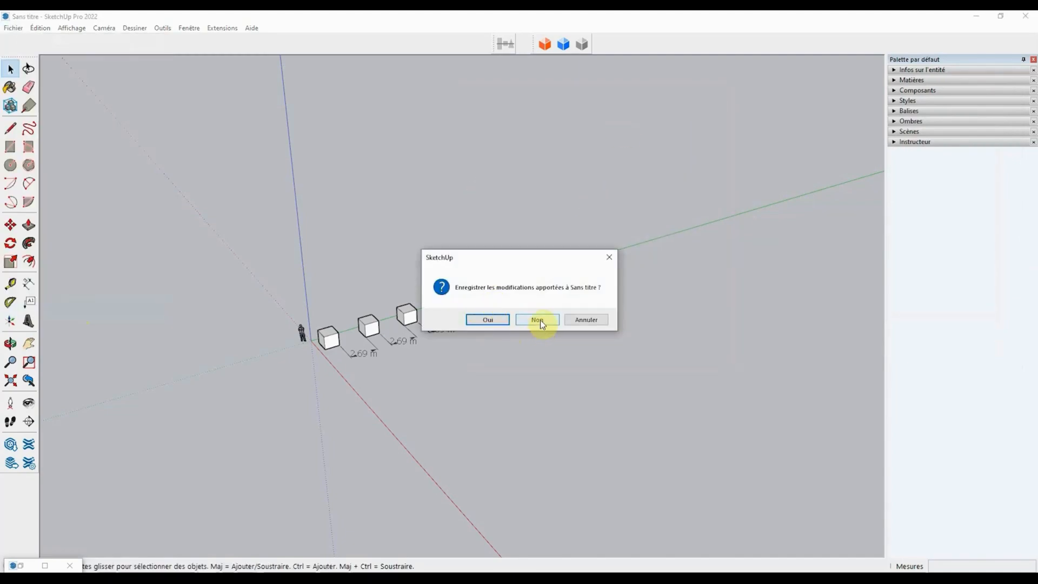
pyautogui.click(539, 319)
pyautogui.click(985, 20)
pyautogui.click(622, 231)
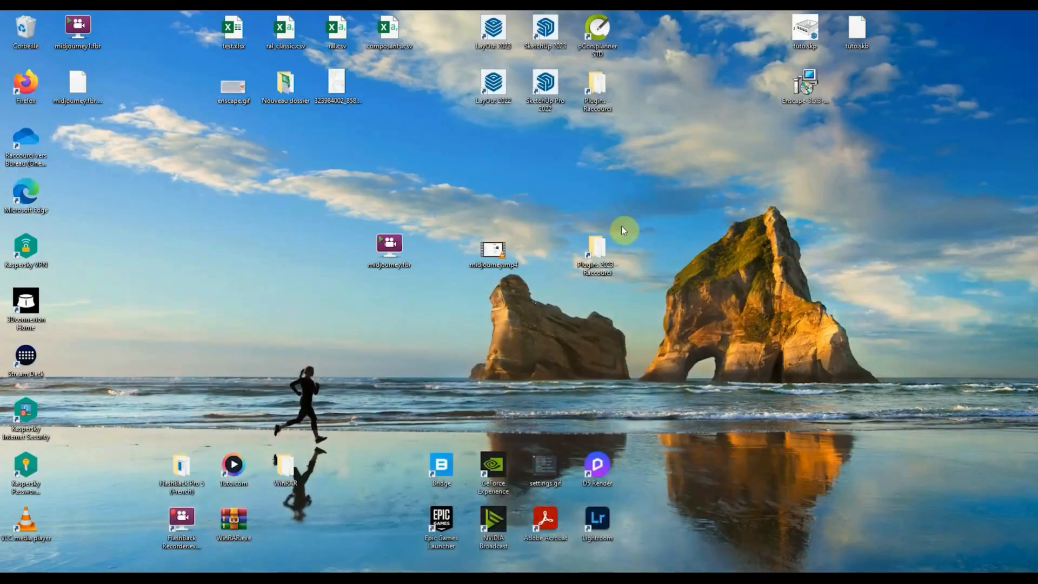
pyautogui.doubleClick(570, 86)
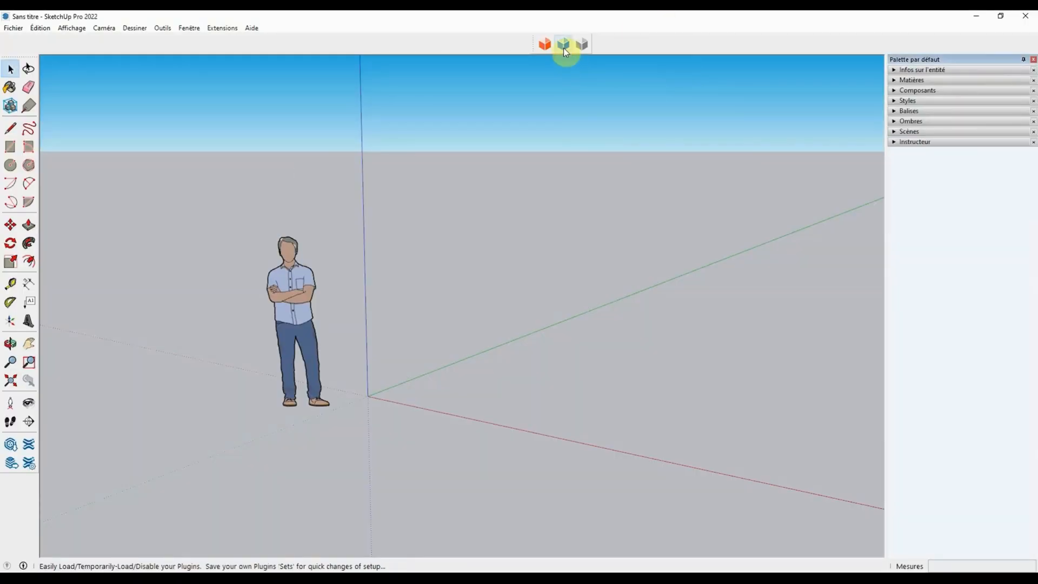
# Step: Check the Plugins Manager's disabled plugins, minimize it, and look through the list of available toolbars for Enscape and Curic Space
pyautogui.click(564, 48)
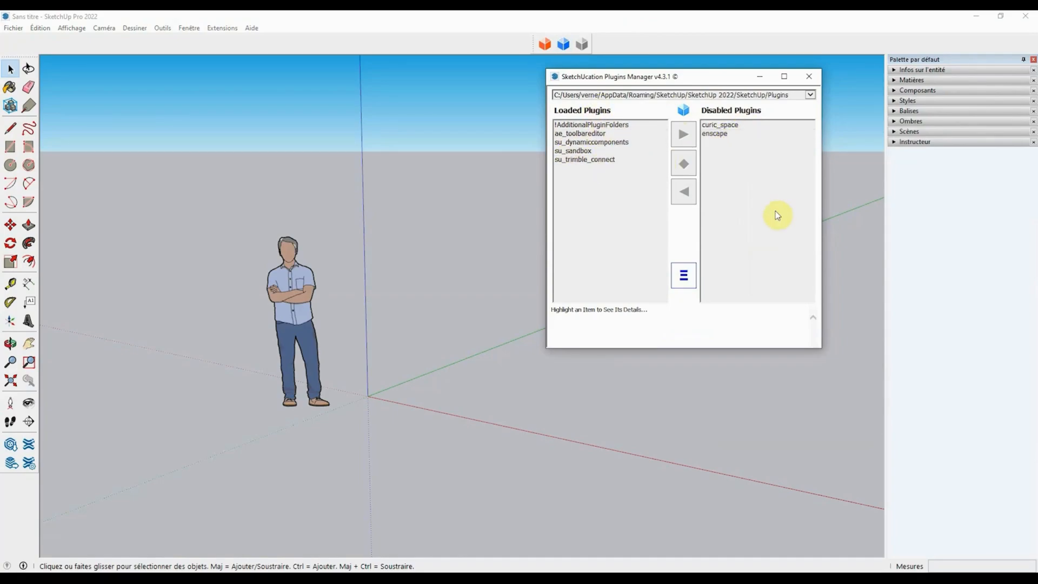
pyautogui.click(761, 76)
pyautogui.click(78, 29)
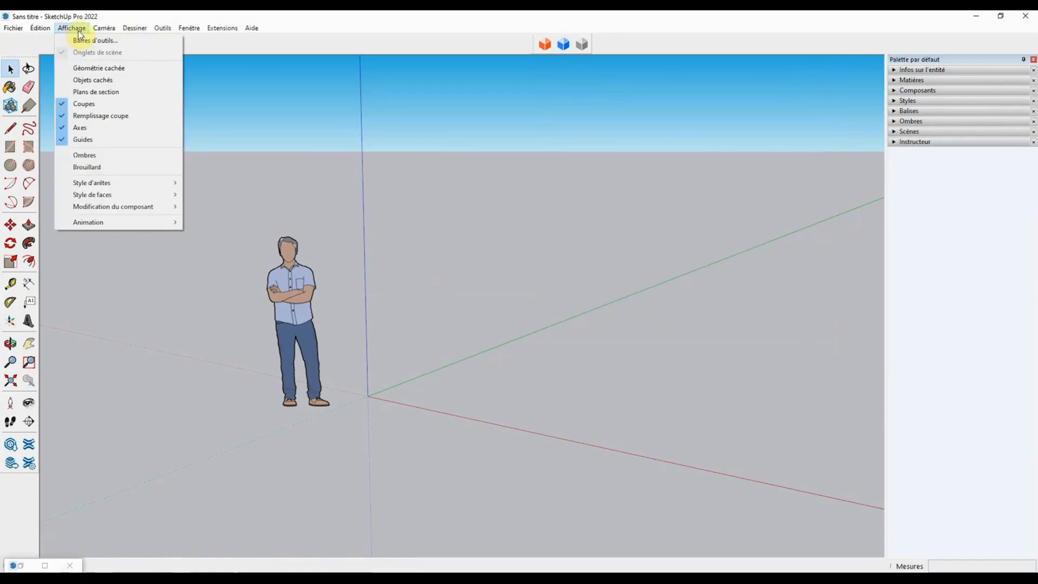
pyautogui.click(82, 40)
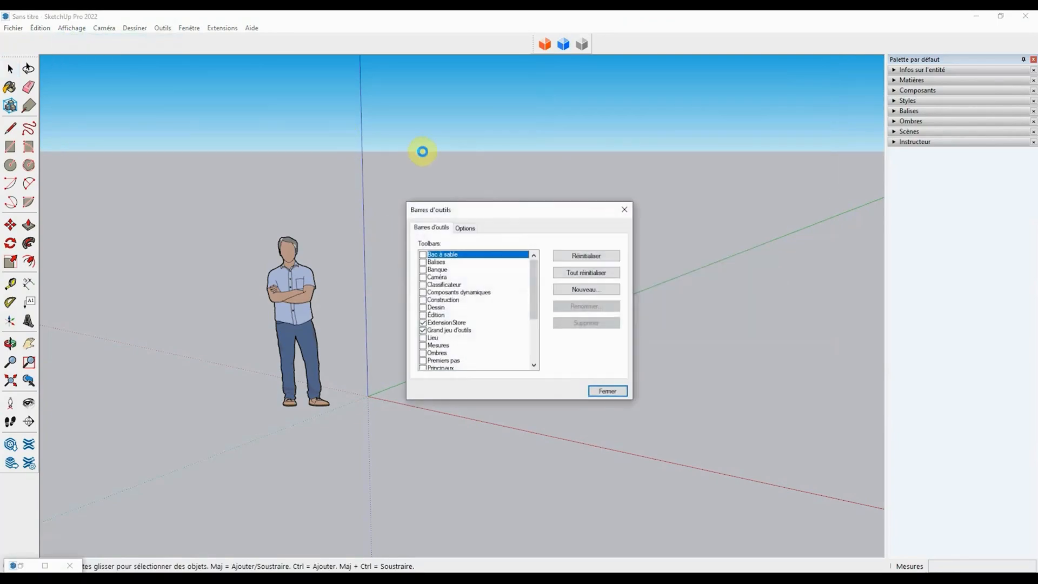
pyautogui.moveTo(504, 214); pyautogui.dragTo(645, 188)
pyautogui.moveTo(671, 279); pyautogui.dragTo(678, 258)
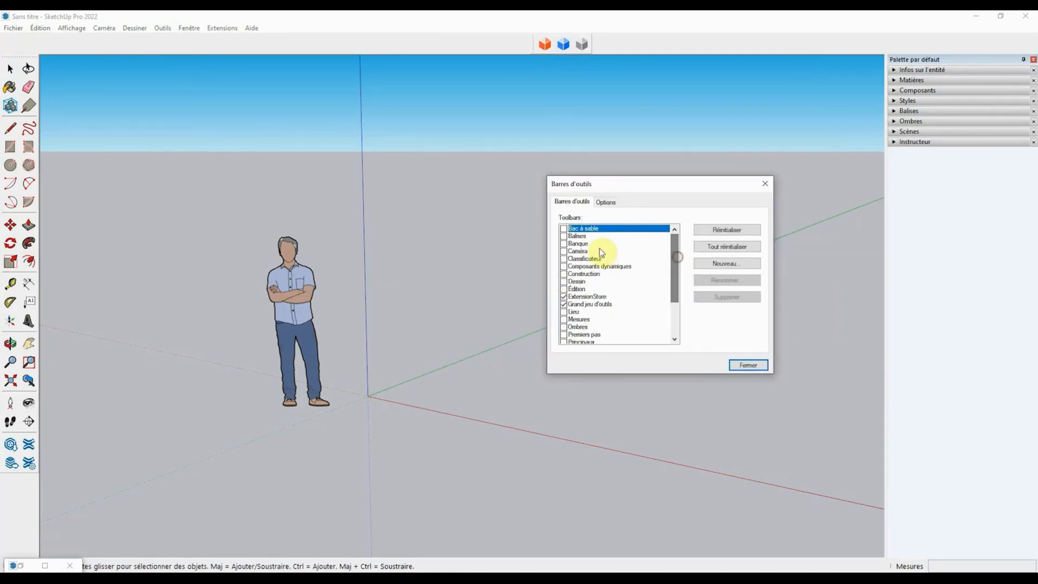
pyautogui.click(752, 364)
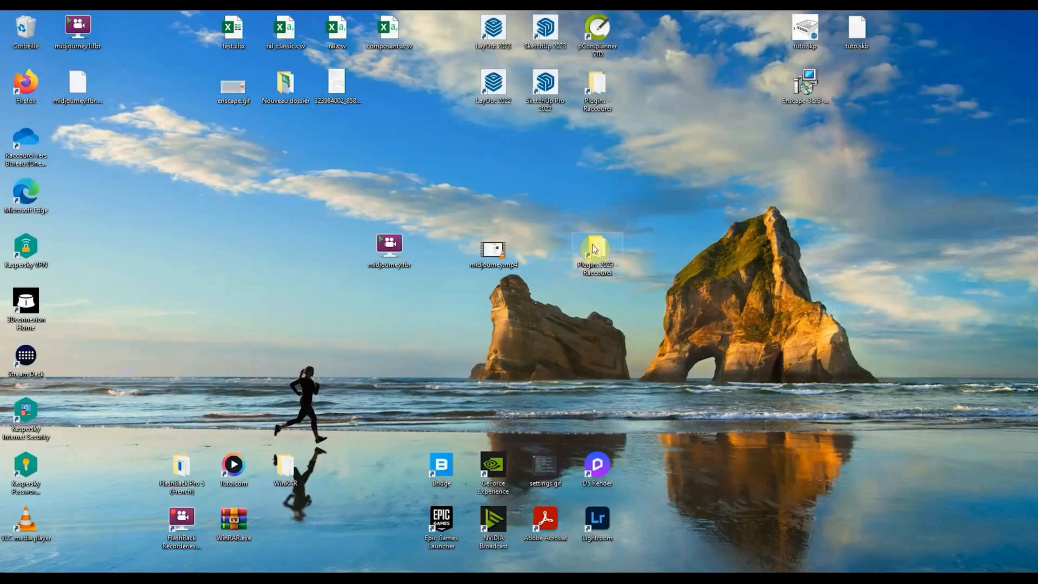
# Step: Switch to File Explorer and browse from the AppData Roaming SketchUp folder into SketchUp 2022's Plugins folder
pyautogui.doubleClick(592, 244)
pyautogui.click(441, 65)
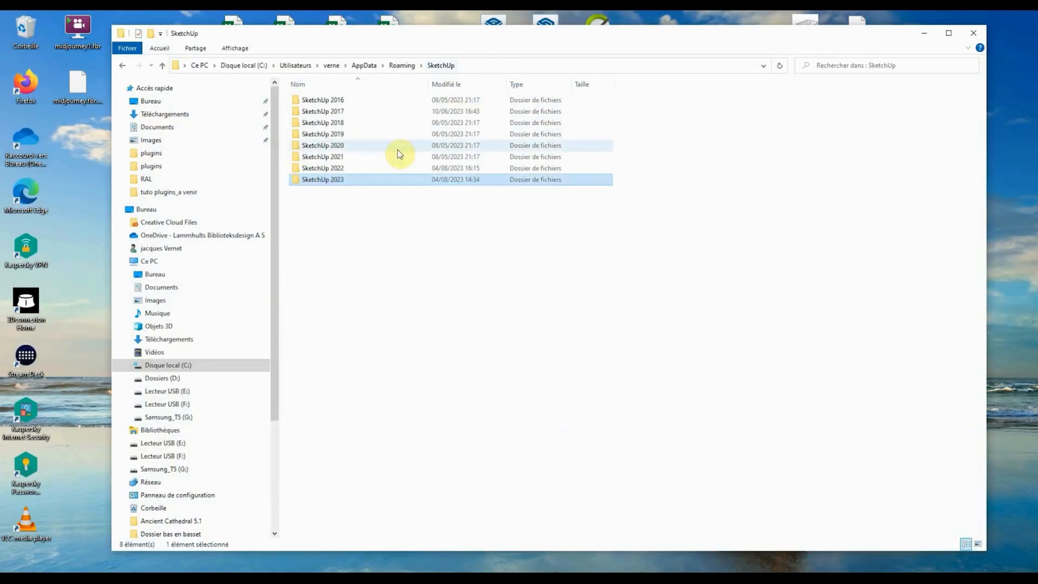
pyautogui.doubleClick(340, 169)
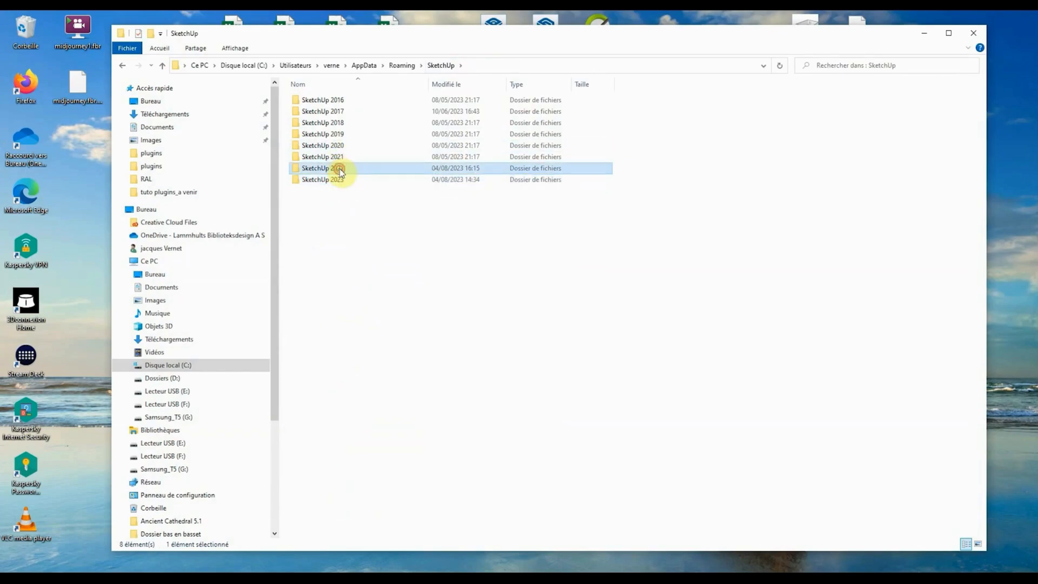
pyautogui.doubleClick(327, 111)
pyautogui.doubleClick(343, 133)
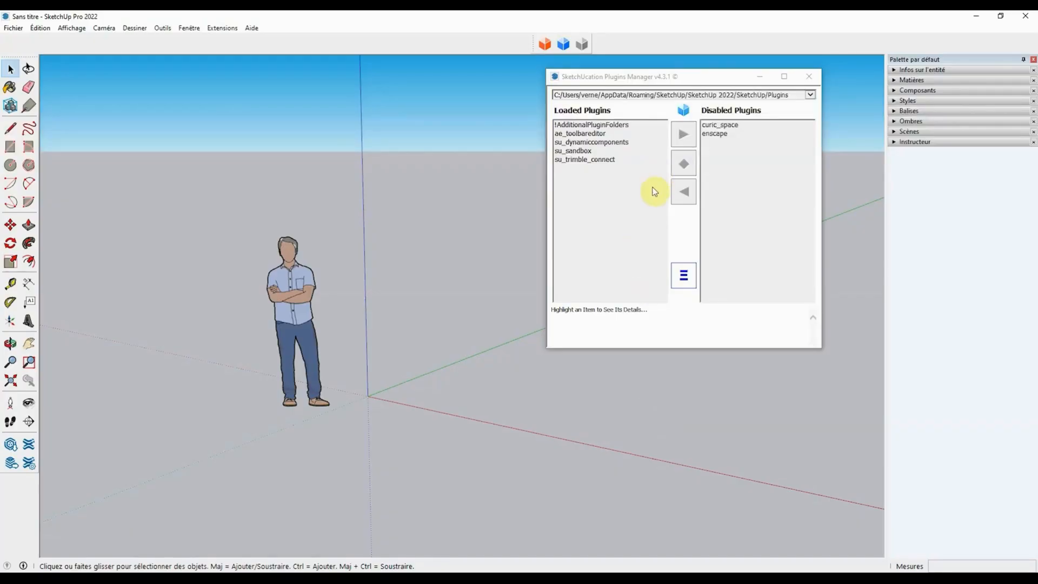
# Step: Load the disabled curic_space plugin again in SketchUp's Plugins Manager, leaving enscape disabled
pyautogui.click(717, 135)
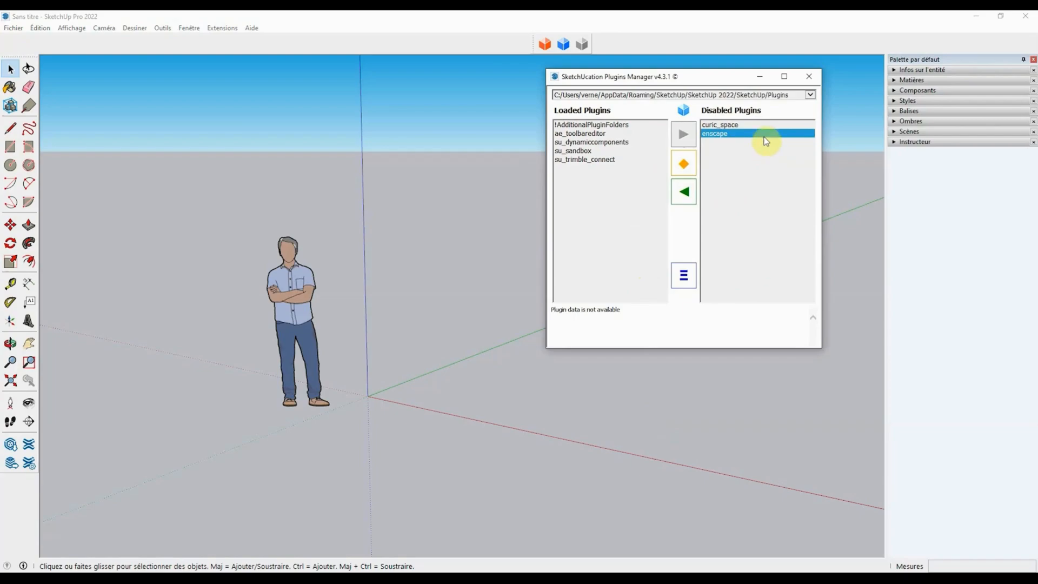
pyautogui.click(753, 124)
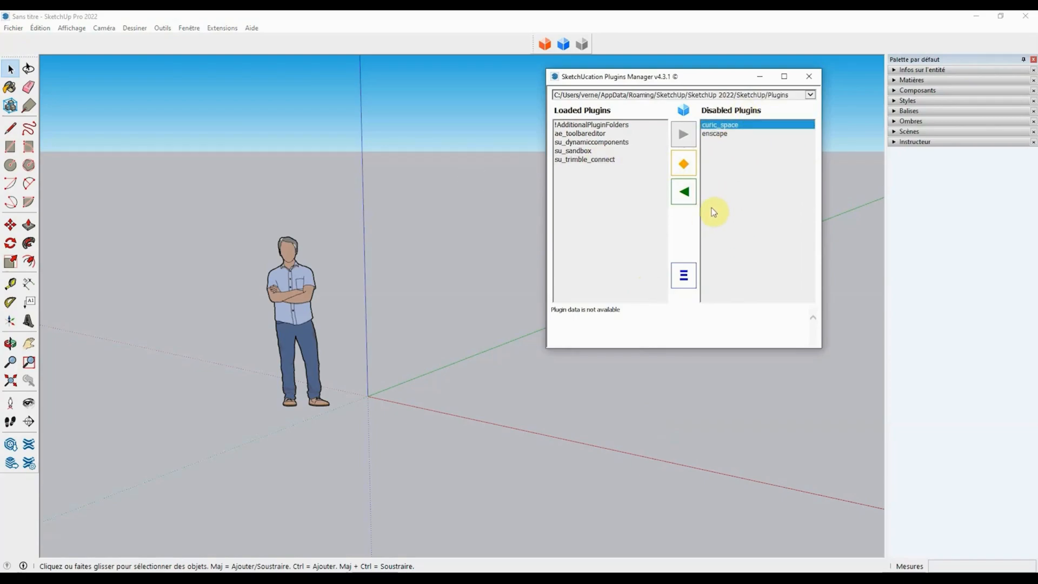
pyautogui.click(684, 194)
pyautogui.moveTo(719, 76); pyautogui.dragTo(742, 100)
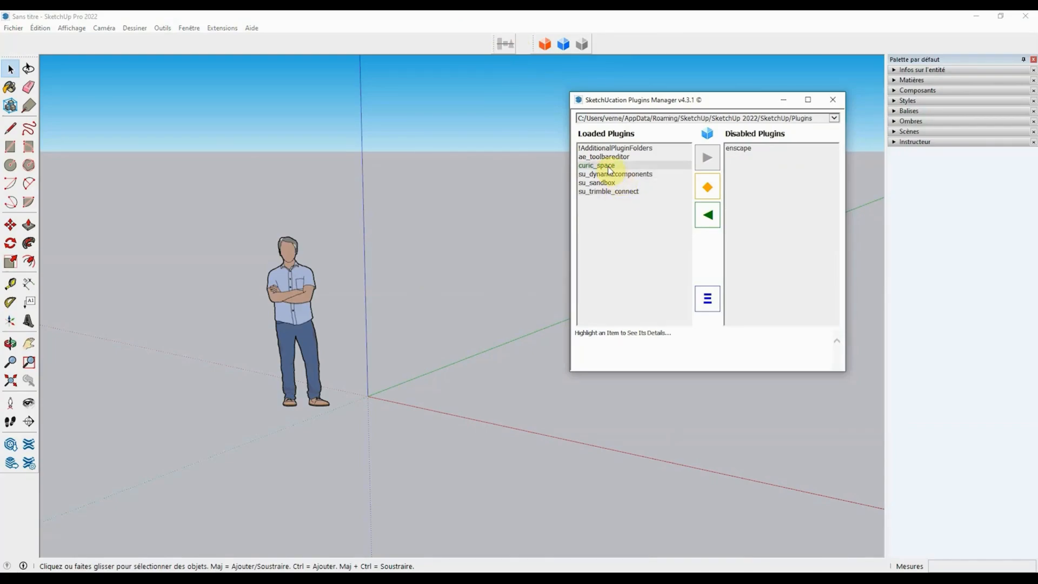
# Step: Make two copies of the standing figure at unequal distances along the green axis
pyautogui.click(301, 278)
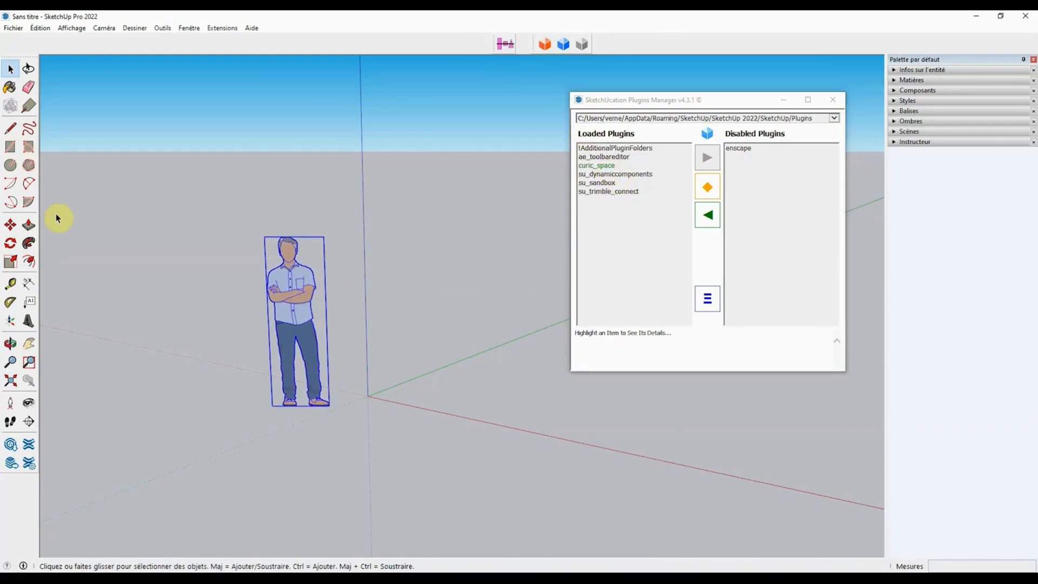
pyautogui.press('m')
pyautogui.click(328, 406)
pyautogui.press('ctrl')
pyautogui.click(433, 366)
pyautogui.scroll(-4, 305, 399)
pyautogui.click(361, 385)
pyautogui.press('ctrl')
pyautogui.click(538, 321)
# Step: Select all three figures, space them evenly along the green axis with Curic Space, and clear the selection
pyautogui.click(10, 68)
pyautogui.hotkey('ctrl', 'a')
pyautogui.click(506, 45)
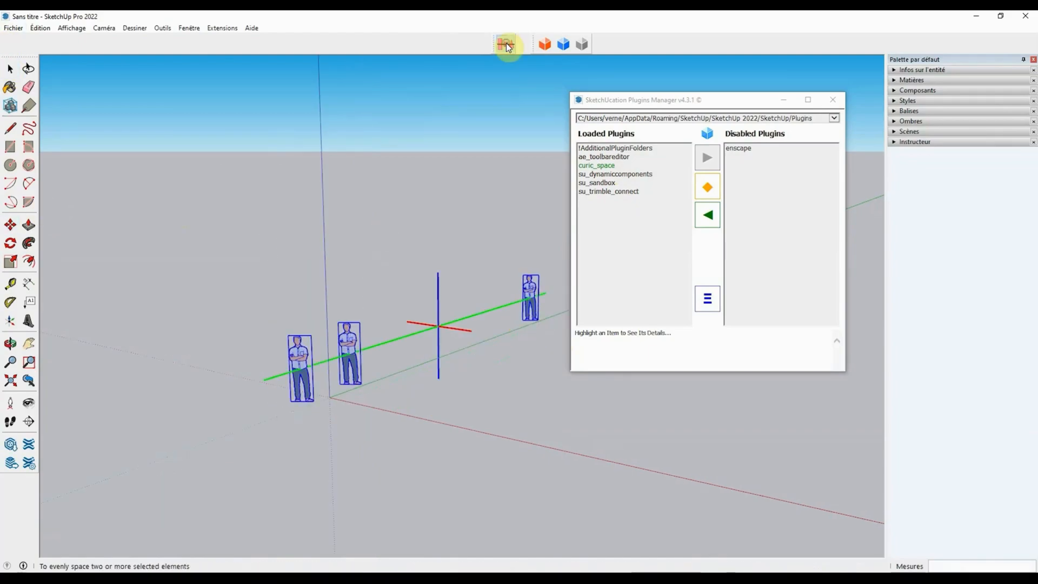
pyautogui.click(498, 303)
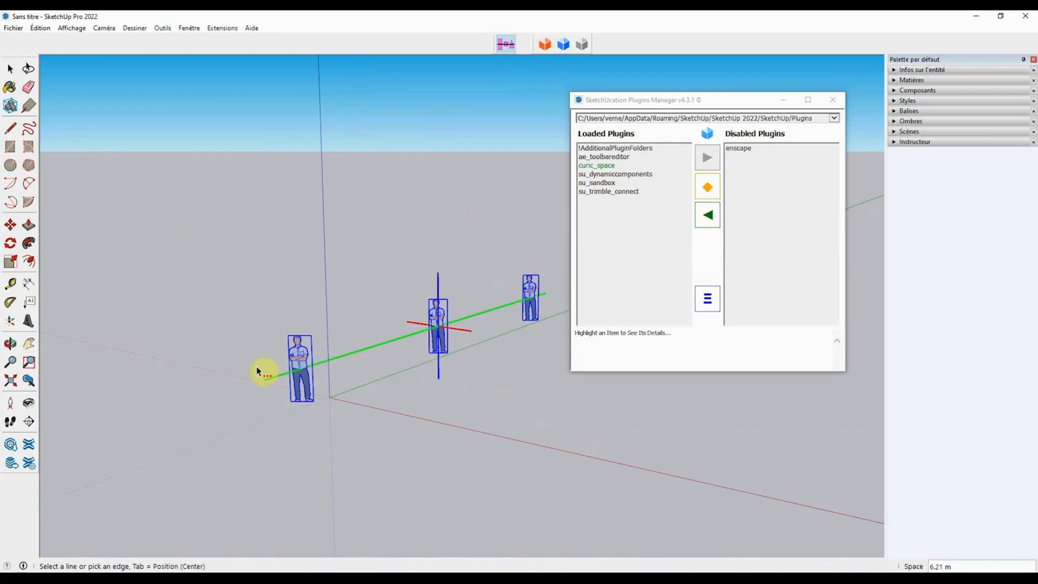
pyautogui.click(15, 64)
pyautogui.click(328, 192)
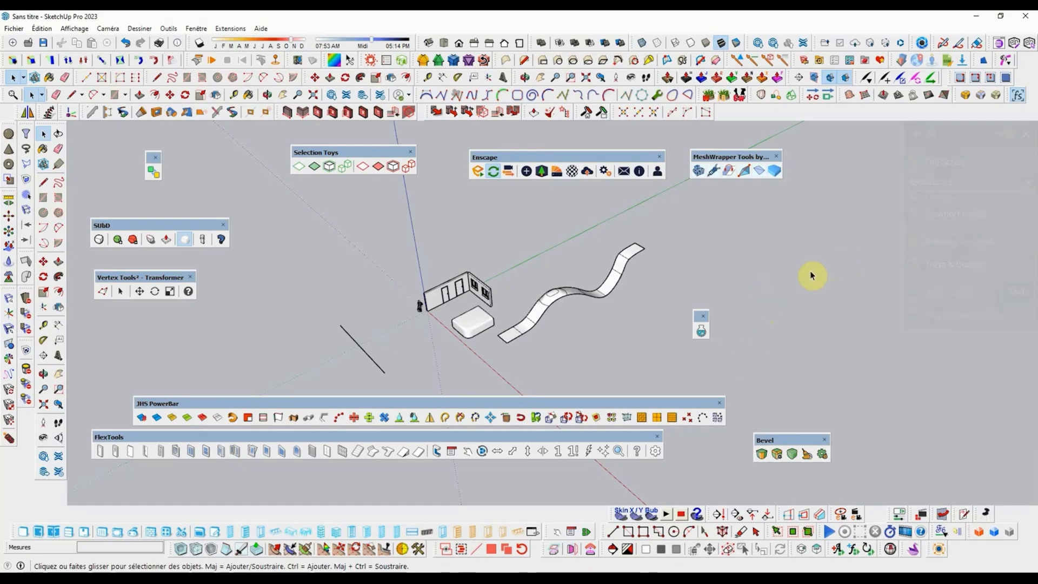
# Step: In SketchUp Pro 2023, undock the SketchUcation toolbar into the drawing area and open the Plugins Manager from it
pyautogui.moveTo(970, 532); pyautogui.dragTo(870, 435)
pyautogui.moveTo(738, 322); pyautogui.dragTo(721, 206)
pyautogui.click(728, 222)
pyautogui.moveTo(621, 80)
pyautogui.mouseDown()
pyautogui.moveTo(712, 96)
pyautogui.moveTo(719, 71)
pyautogui.mouseUp()
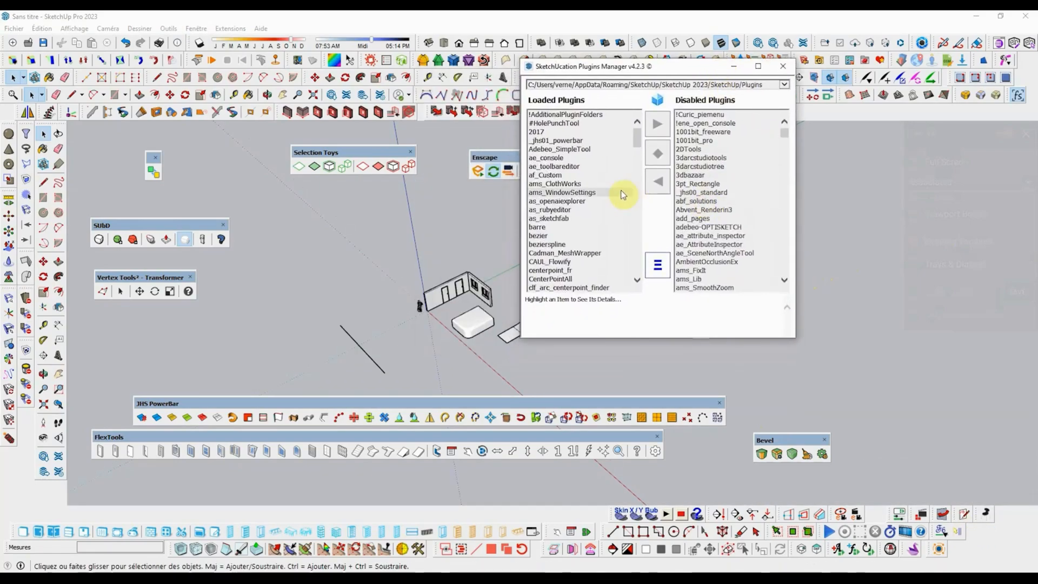
# Step: Look through the loaded and disabled plugin lists in the Plugins Manager
pyautogui.click(784, 144)
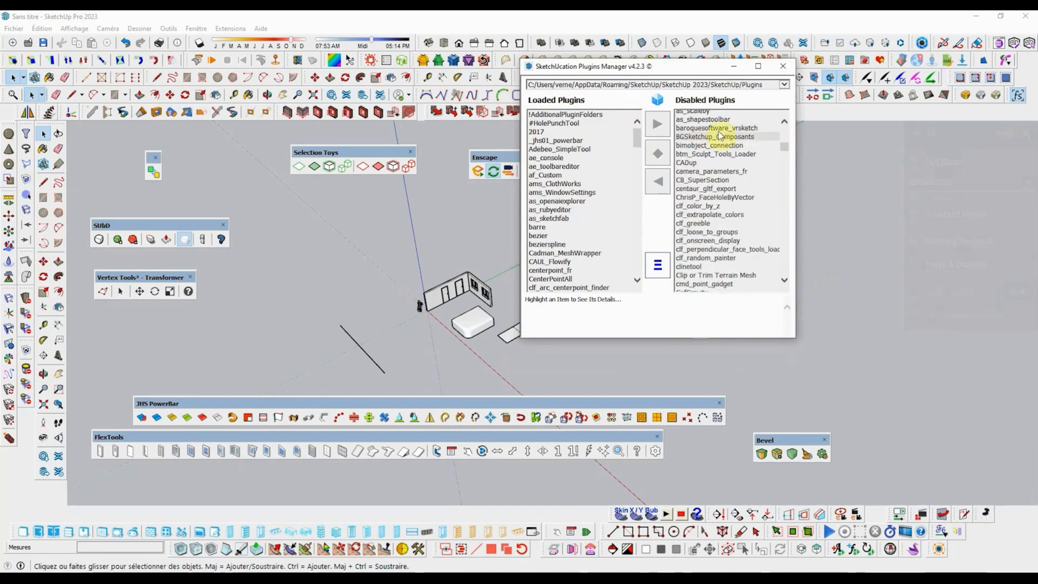
pyautogui.moveTo(788, 150); pyautogui.dragTo(796, 115)
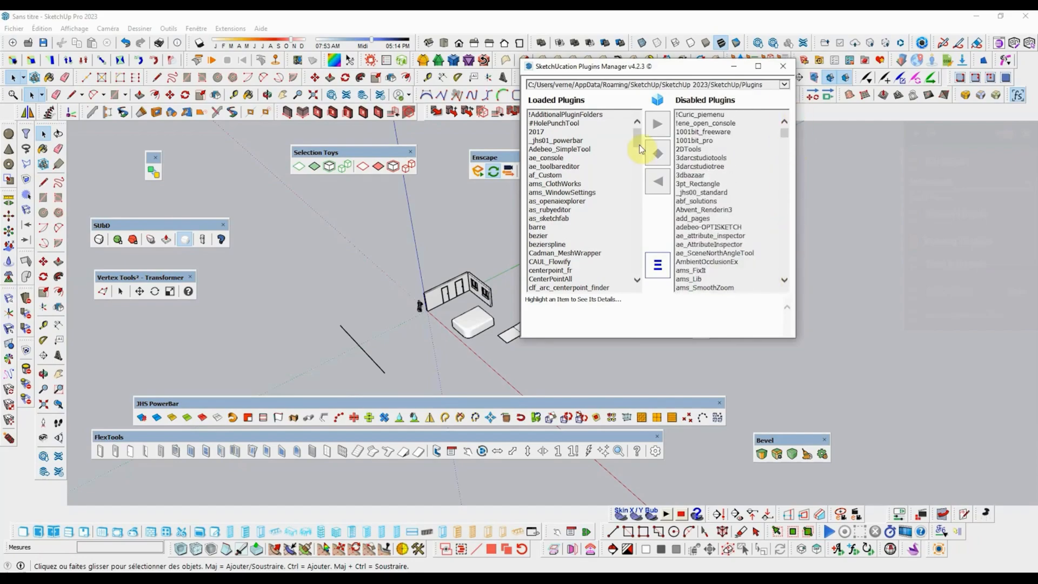
pyautogui.moveTo(638, 143); pyautogui.dragTo(637, 118)
pyautogui.moveTo(682, 66); pyautogui.dragTo(662, 75)
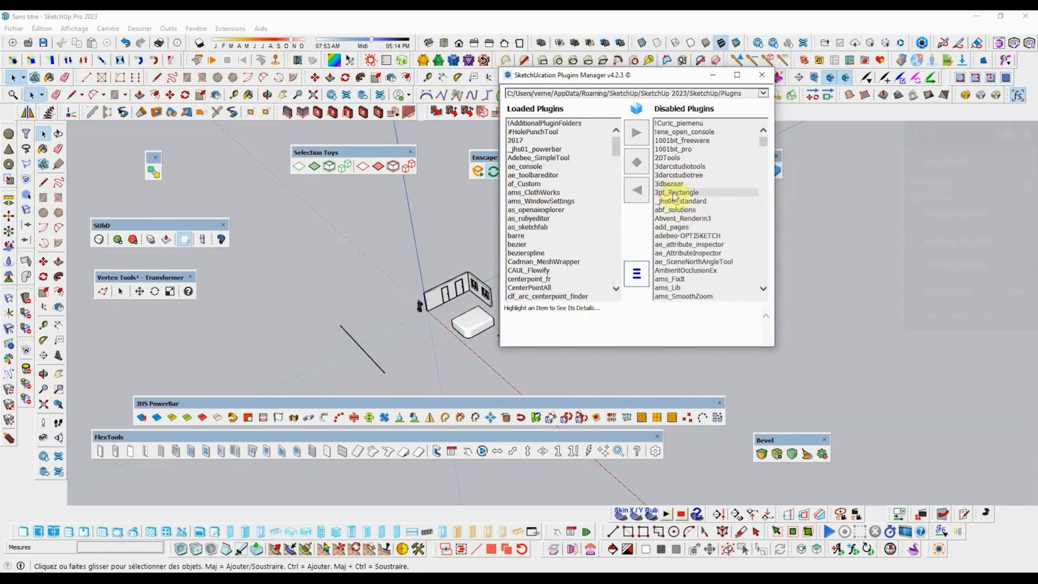
# Step: Show the description of the disabled array_to plugin, and close the Plugins Manager without changing any plugin
pyautogui.scroll(-10, 686, 259)
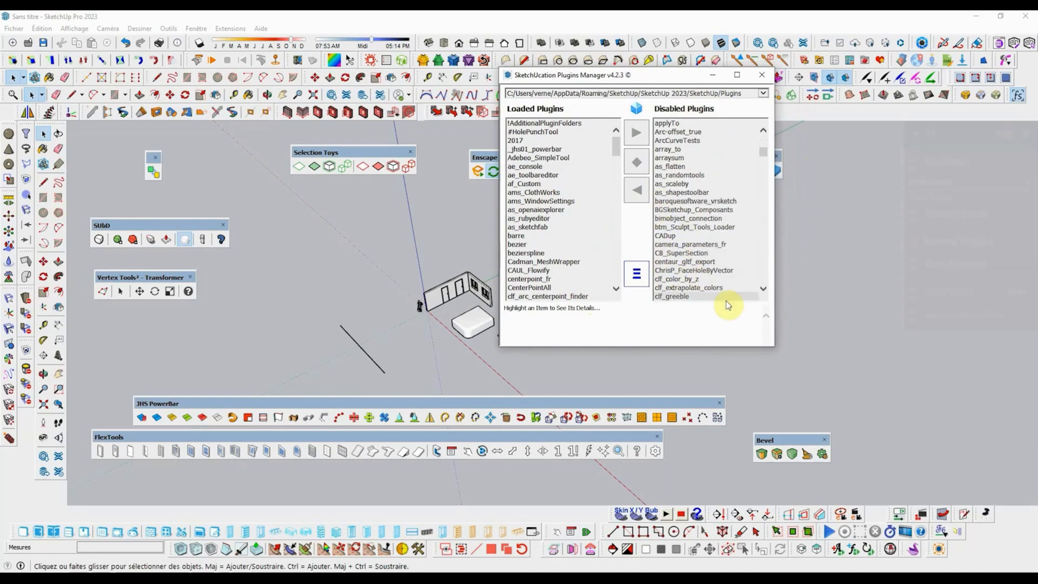
pyautogui.click(676, 150)
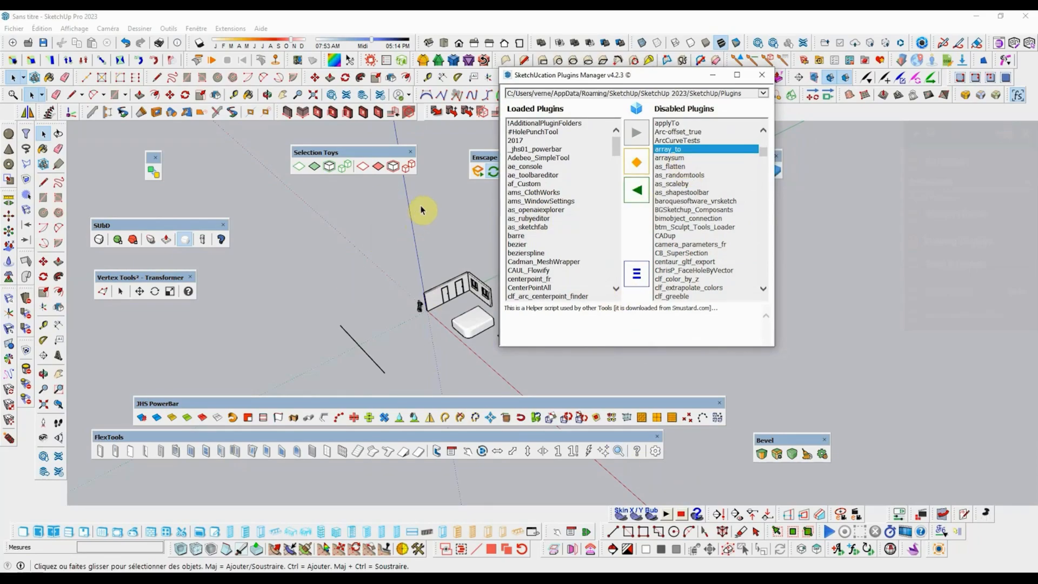
pyautogui.moveTo(684, 77)
pyautogui.mouseDown()
pyautogui.moveTo(854, 85)
pyautogui.moveTo(756, 90)
pyautogui.mouseUp()
pyautogui.moveTo(842, 162); pyautogui.dragTo(839, 153)
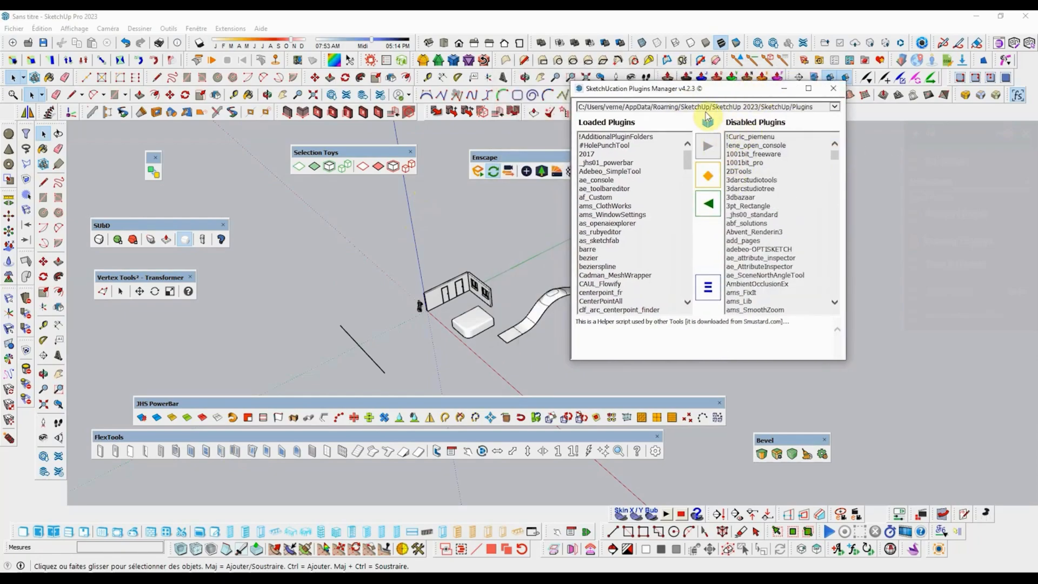
pyautogui.click(833, 90)
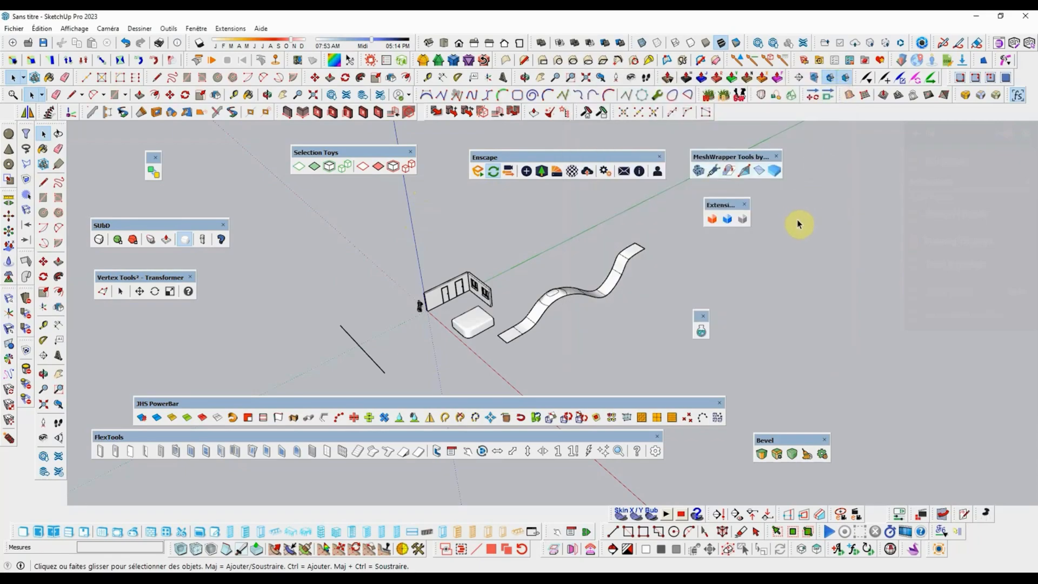